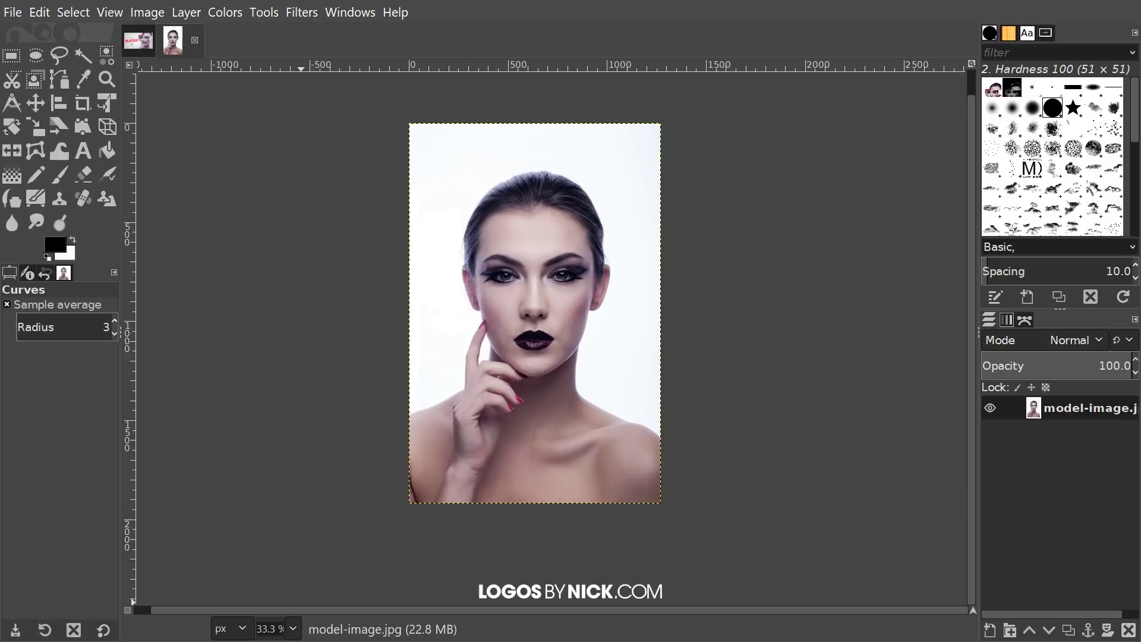
Add an alpha channel to the model-image.jpg layer
scroll(790, 198, right, 1)
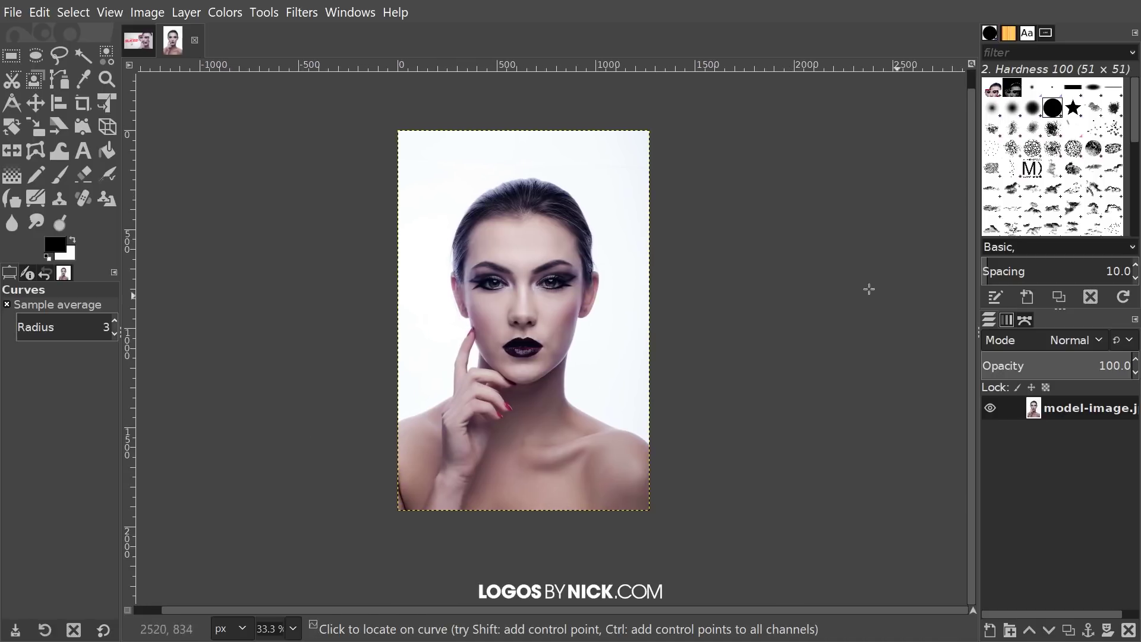
right_click(1056, 409)
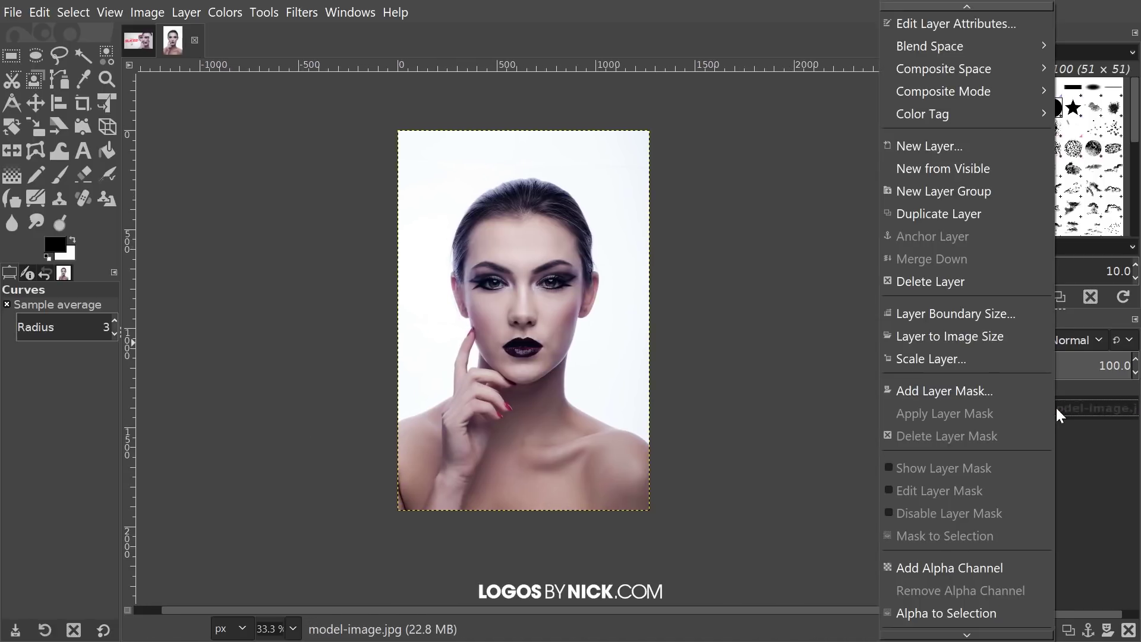
click(925, 568)
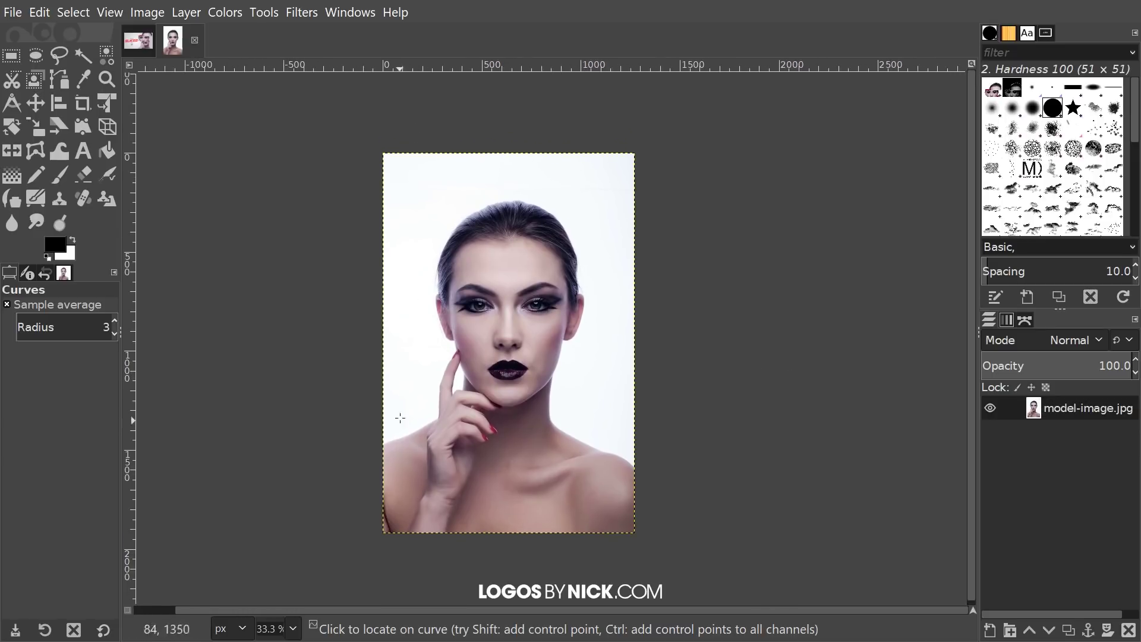
Fuzzy-select and delete the white backdrop around the model, including the gap by the finger, then deselect
click(83, 56)
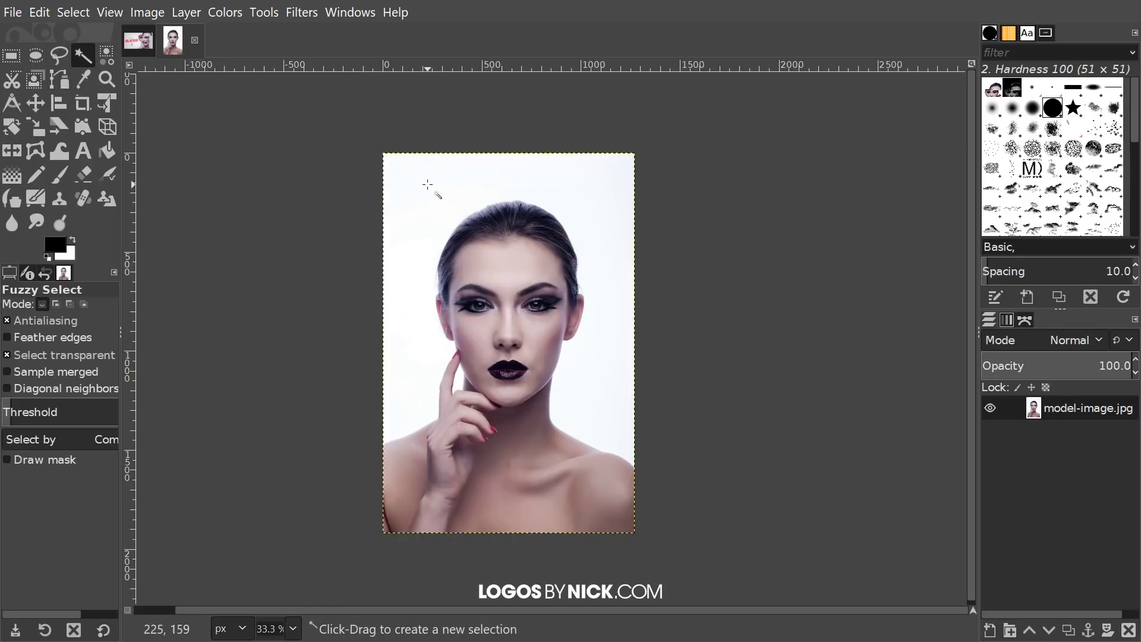
click(422, 185)
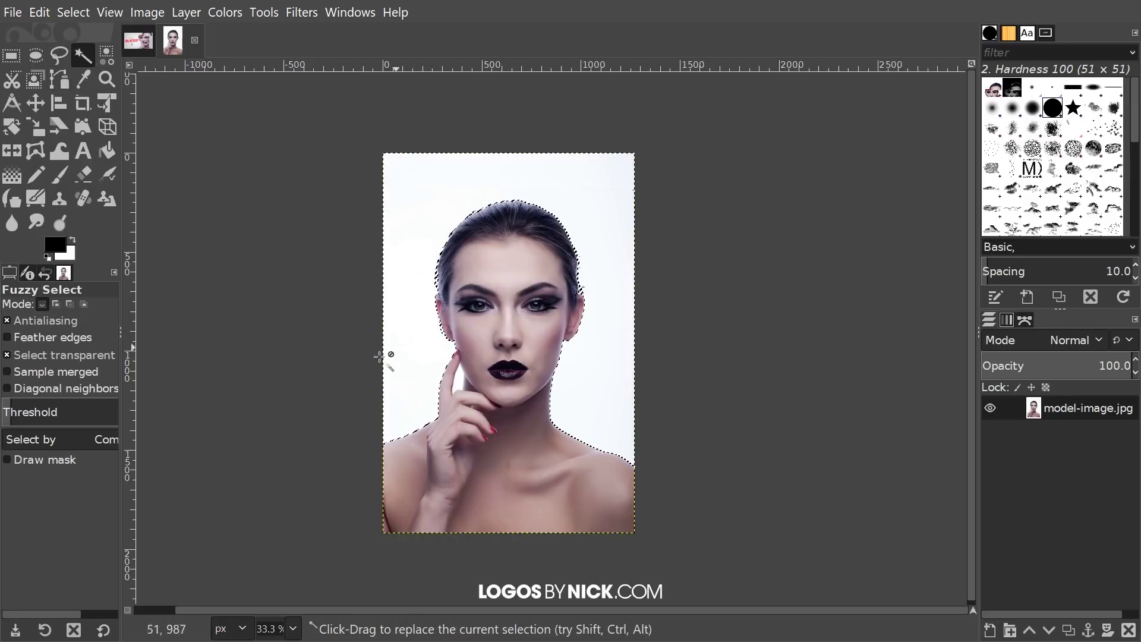
key(Delete)
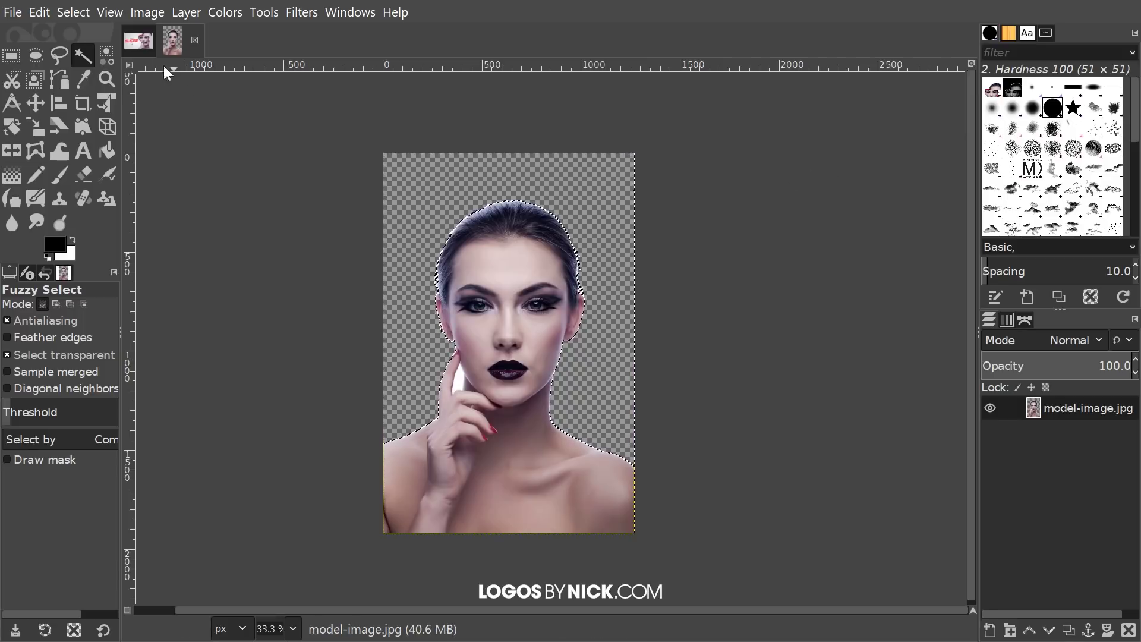
click(40, 13)
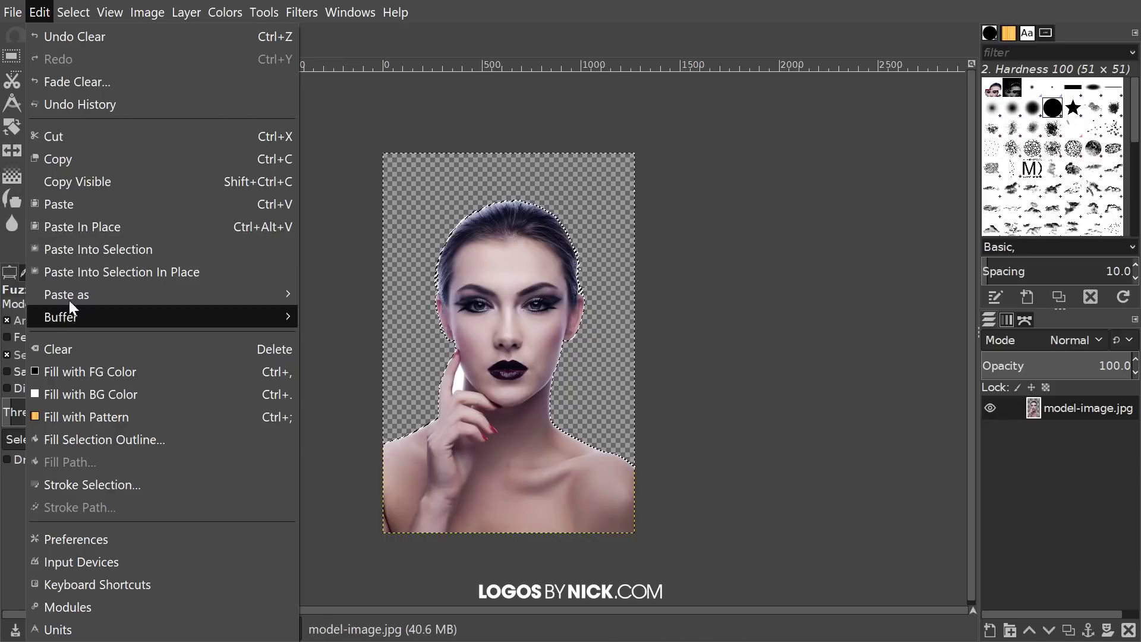
click(220, 119)
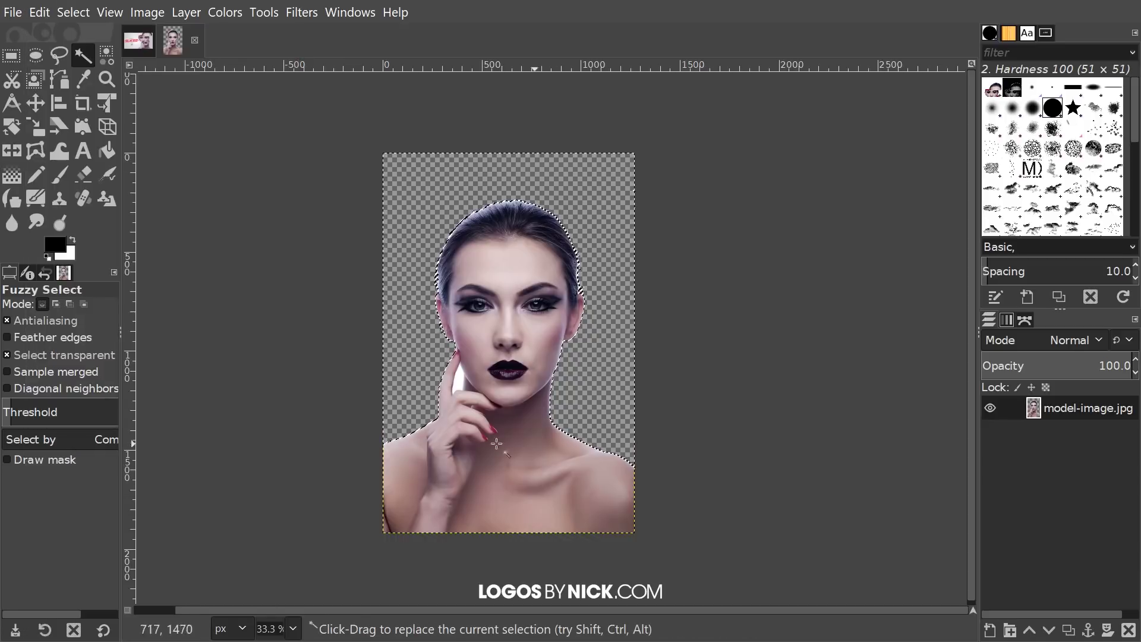
click(459, 379)
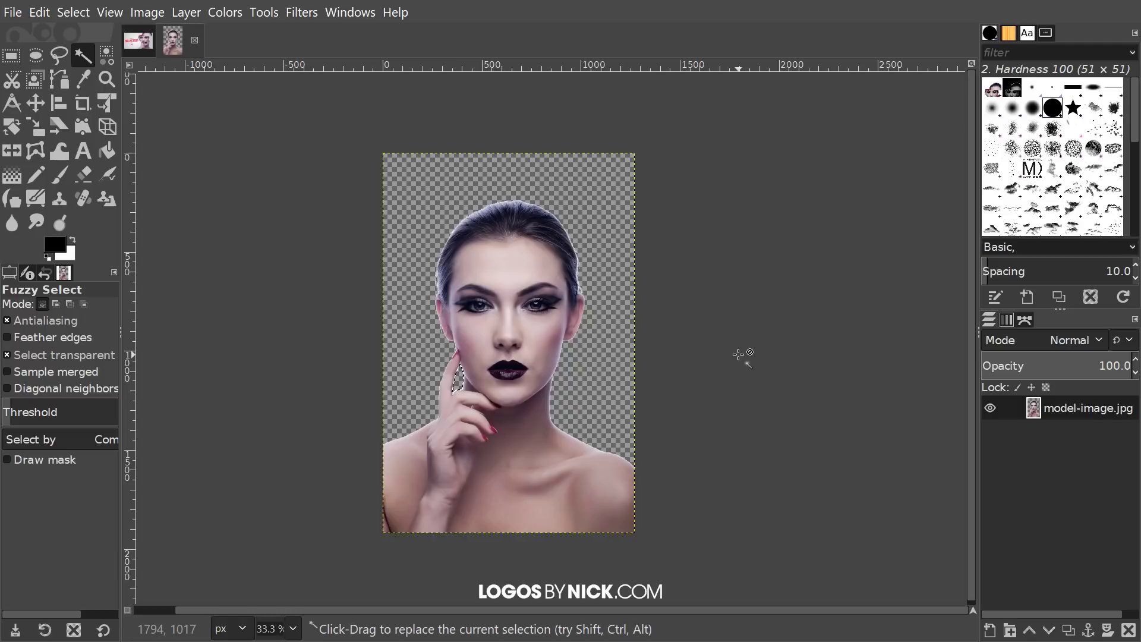
click(69, 13)
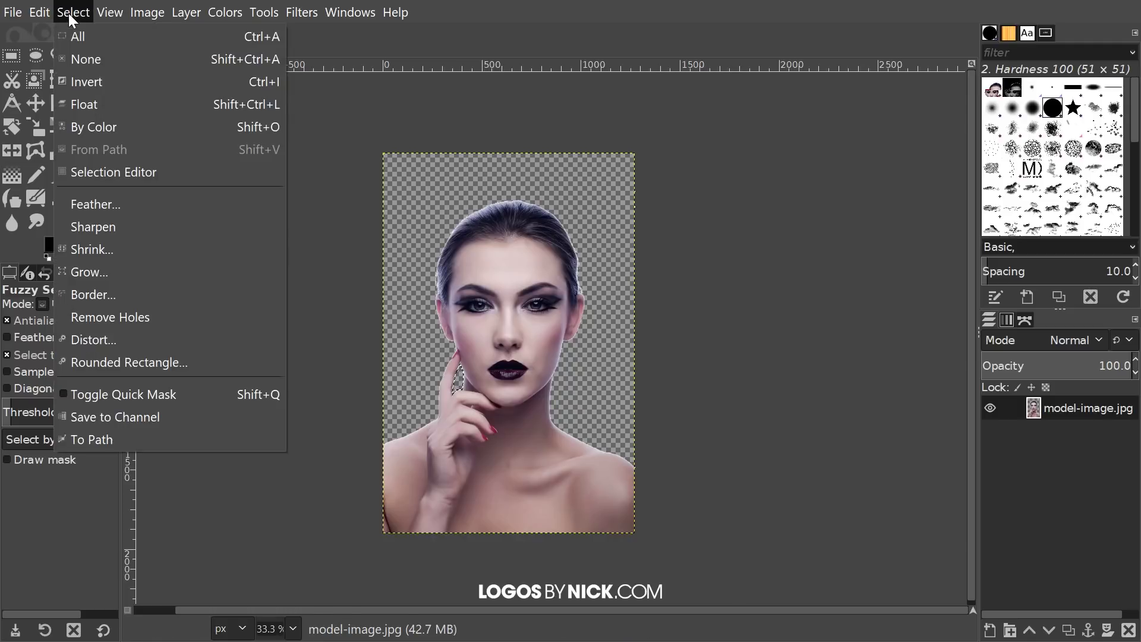
click(91, 64)
drag(1046, 410, 831, 432)
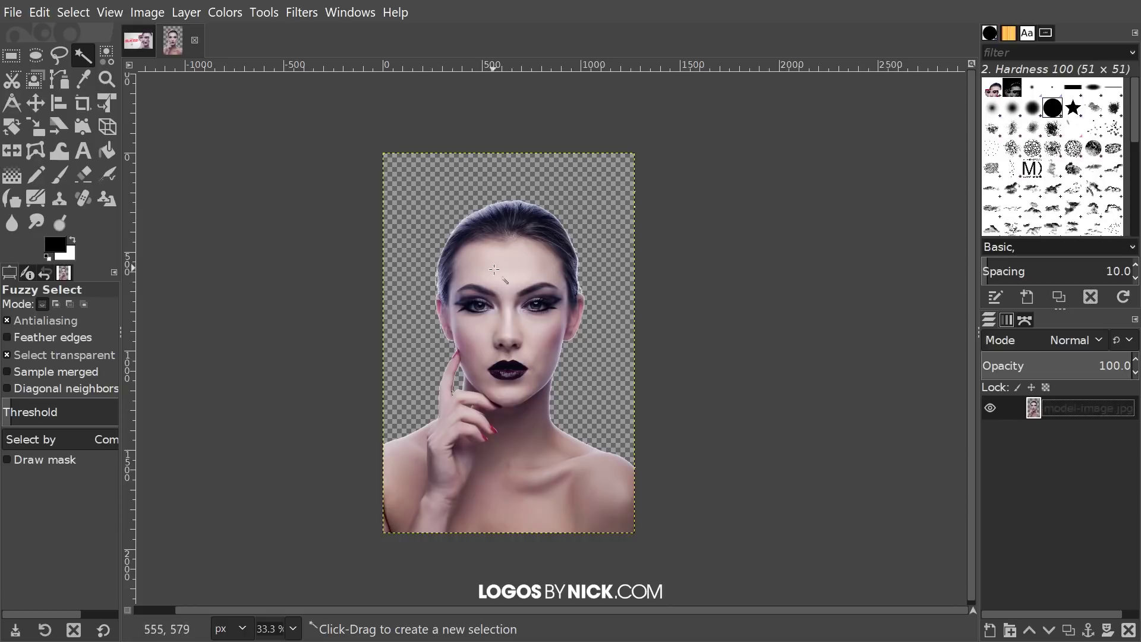
Draw an elliptical selection across the model's forehead with Ellipse Select
scroll(526, 260, up, 2)
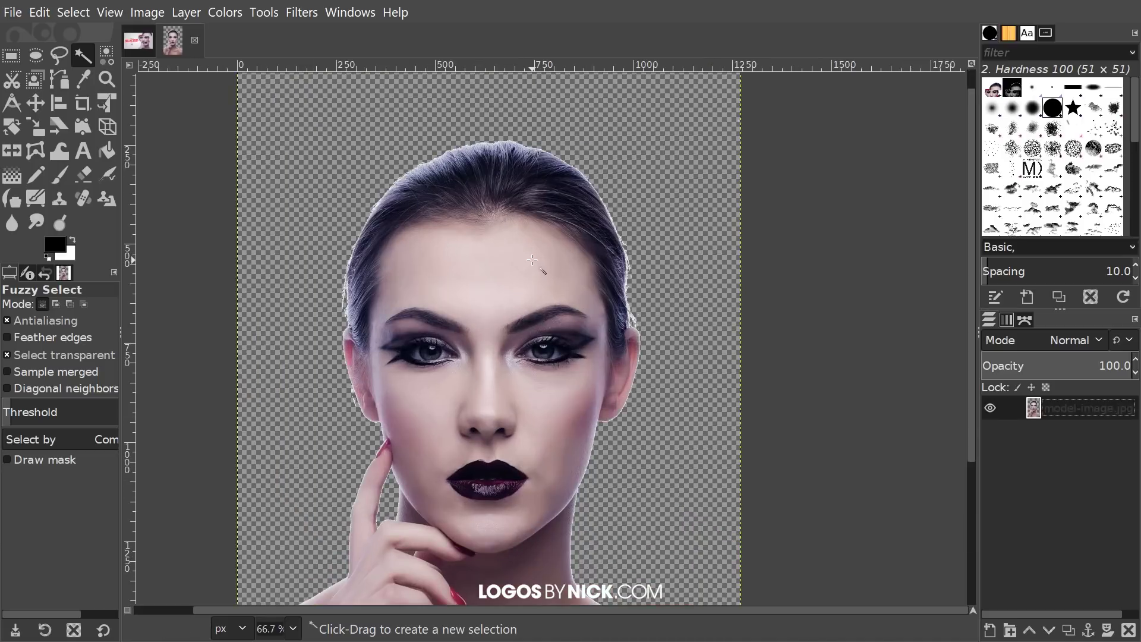
mouse_move(533, 262)
mouse_down()
mouse_move(536, 283)
mouse_move(562, 224)
mouse_move(668, 331)
mouse_move(495, 399)
mouse_move(428, 349)
mouse_move(525, 311)
mouse_move(538, 293)
mouse_move(516, 293)
mouse_up()
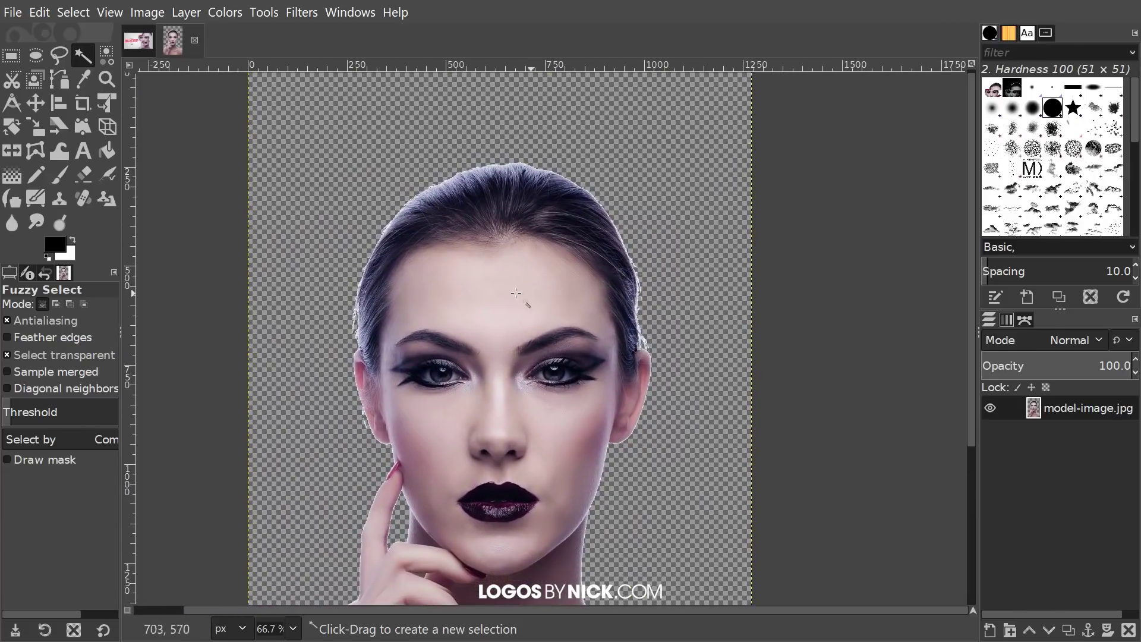
click(36, 57)
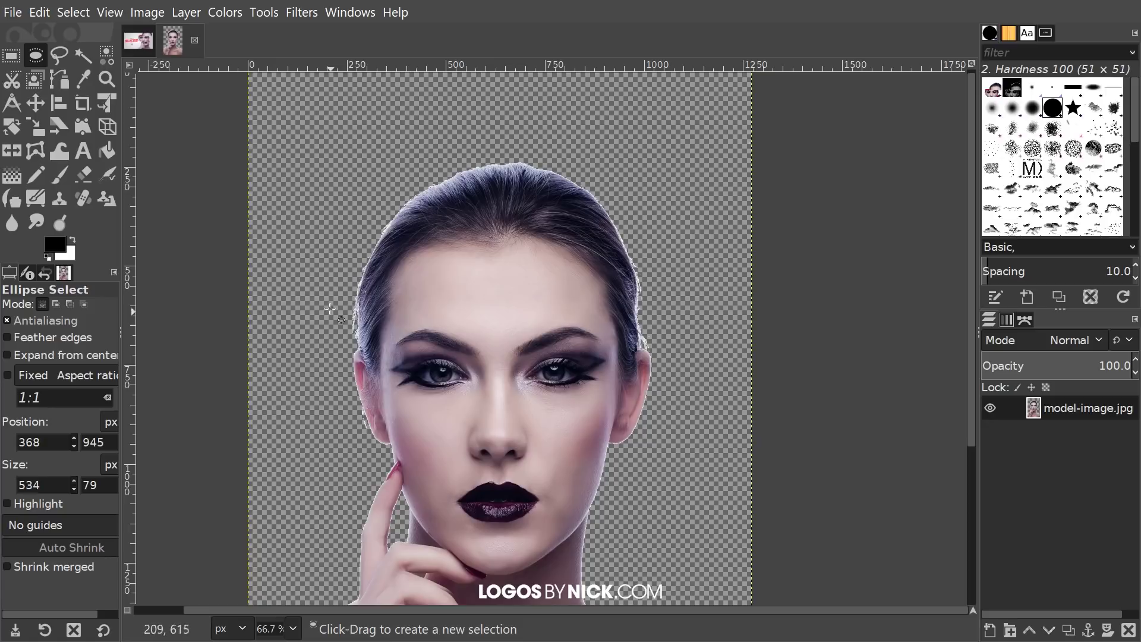
drag(353, 295, 644, 326)
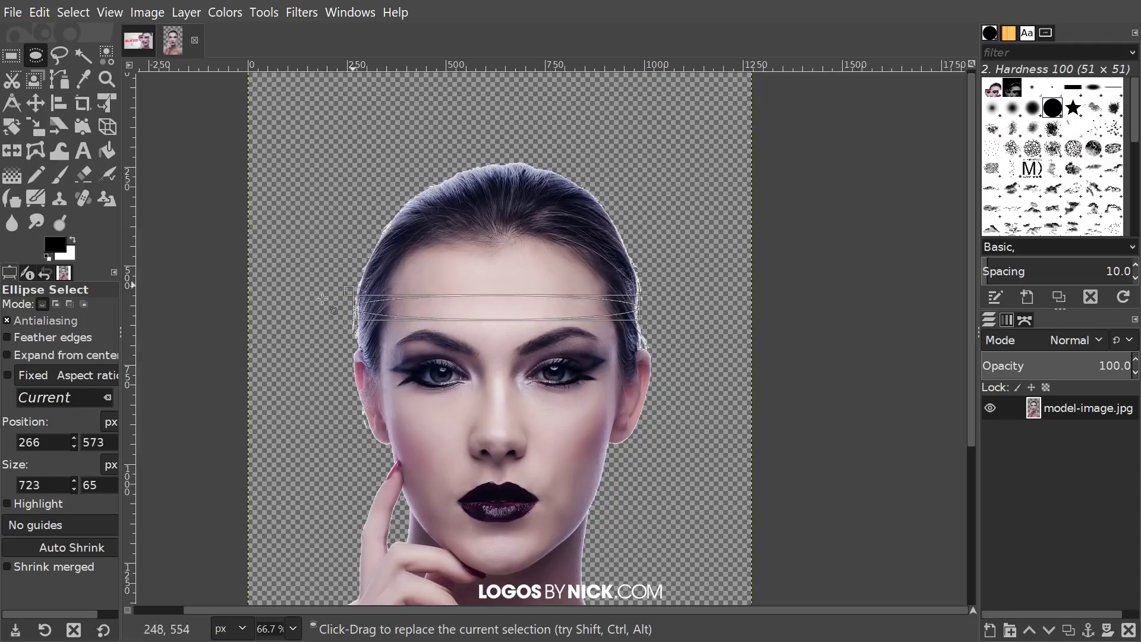
Pull the ellipse's left and right ends in to the hairline and make it taller
scroll(348, 312, up, 3)
scroll(354, 308, up, 3)
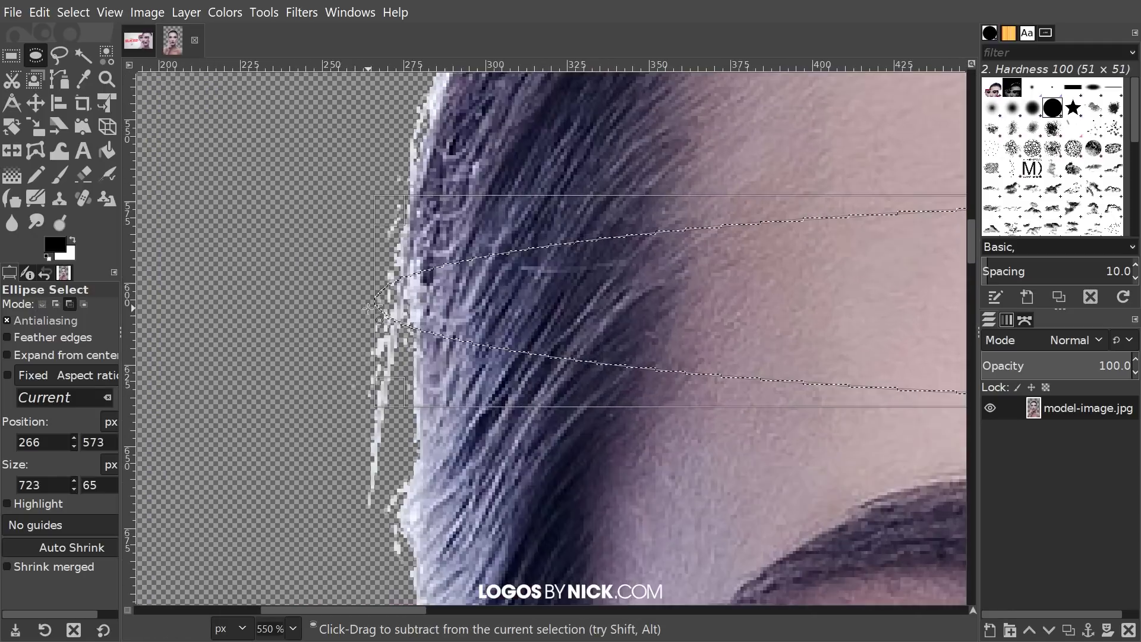
drag(392, 279, 411, 274)
scroll(416, 286, down, 5)
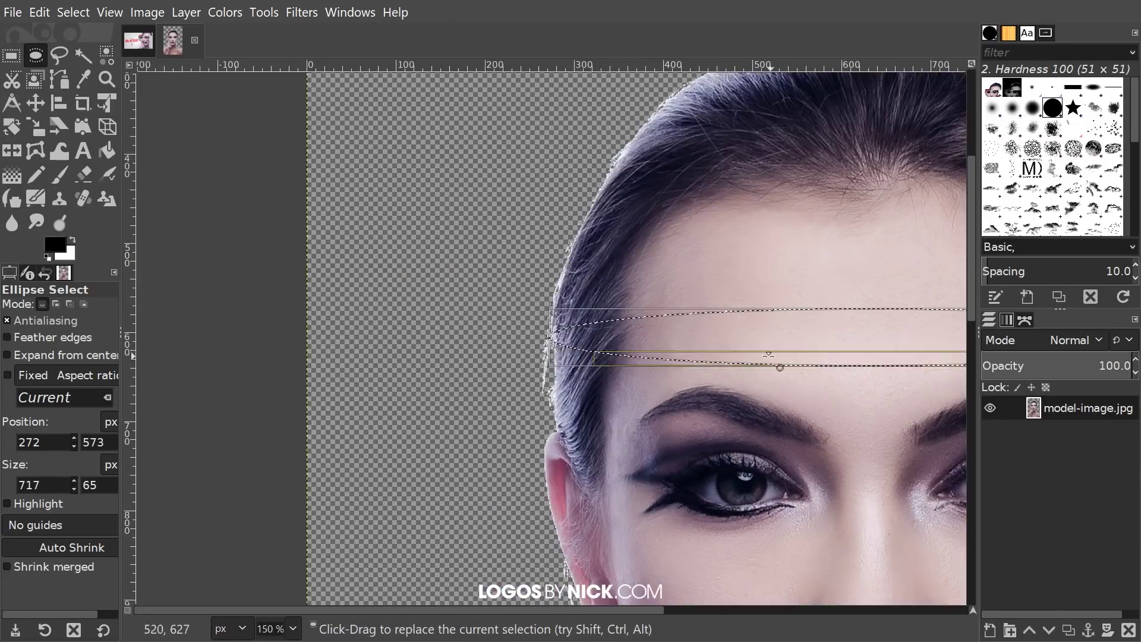
scroll(514, 306, up, 3)
scroll(513, 306, up, 2)
mouse_move(572, 295)
mouse_down()
mouse_move(552, 291)
mouse_move(608, 291)
mouse_move(537, 291)
mouse_move(555, 293)
mouse_up()
scroll(576, 341, left, 2)
scroll(576, 342, down, 5)
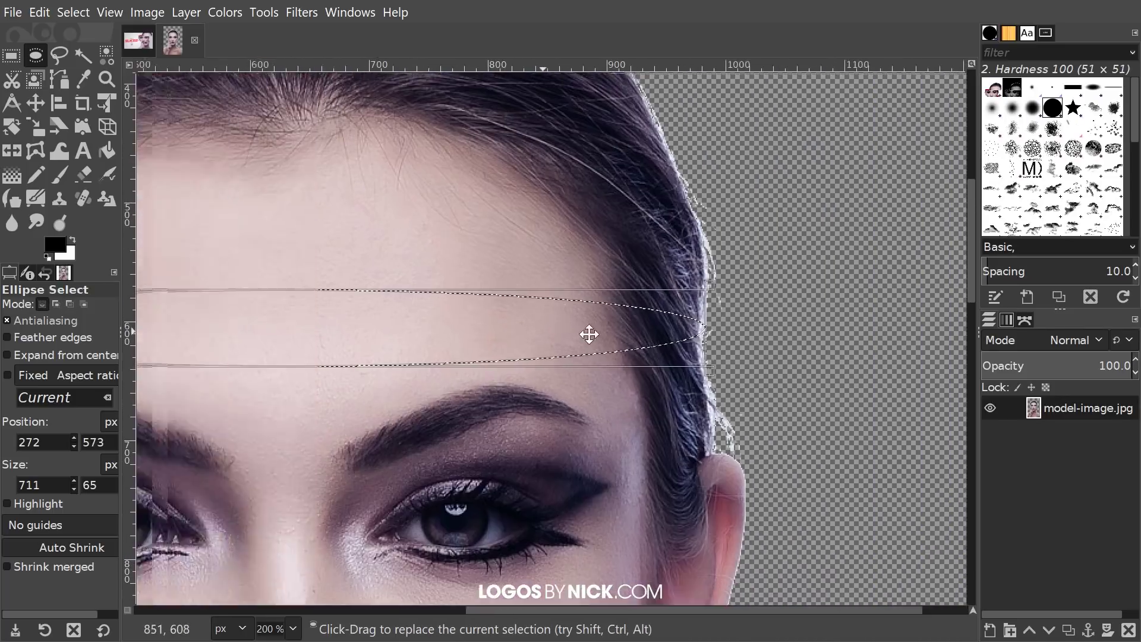
scroll(486, 336, down, 2)
scroll(485, 336, left, 2)
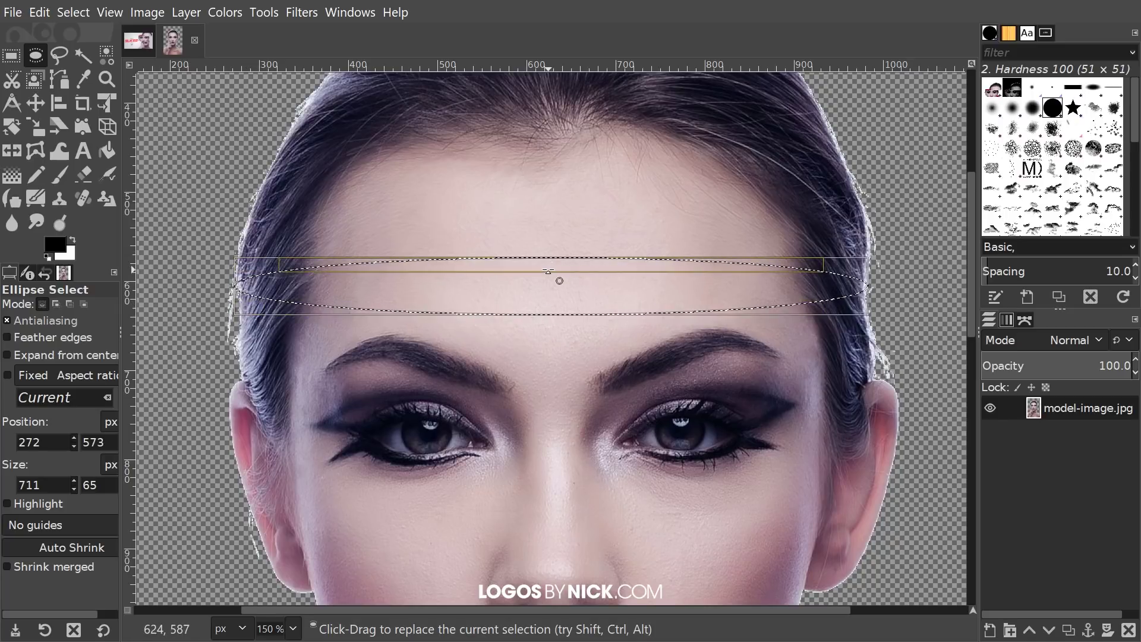
drag(554, 266, 560, 221)
Redraw the forehead band at 100% zoom as a 707 × 75 px ellipse spanning hairline to hairline
key(ctrl+shift+a)
key(1)
ctrl+scroll(500, 284, up, 1)
drag(236, 278, 815, 332)
drag(464, 294, 468, 276)
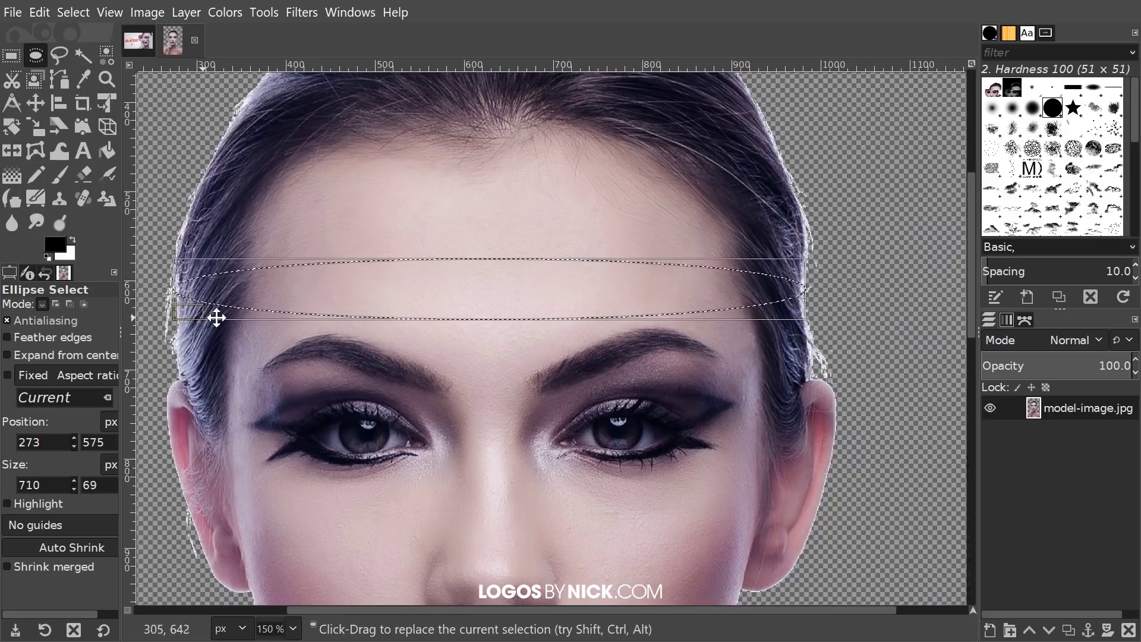
scroll(182, 302, up, 4)
drag(340, 275, 351, 275)
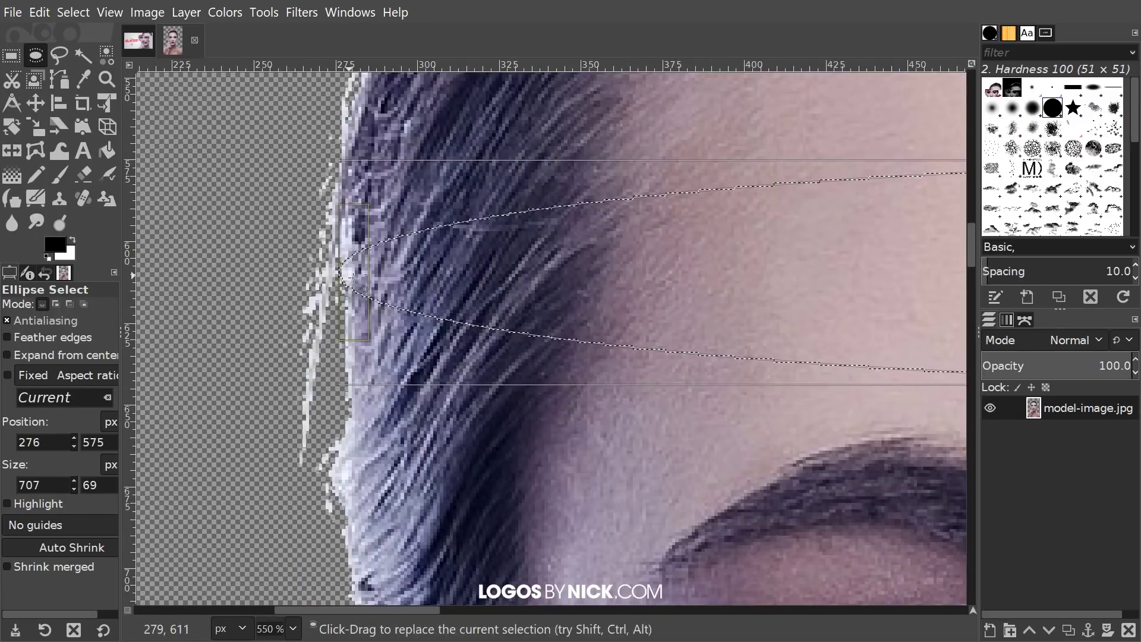
scroll(357, 280, down, 4)
scroll(421, 291, up, 3)
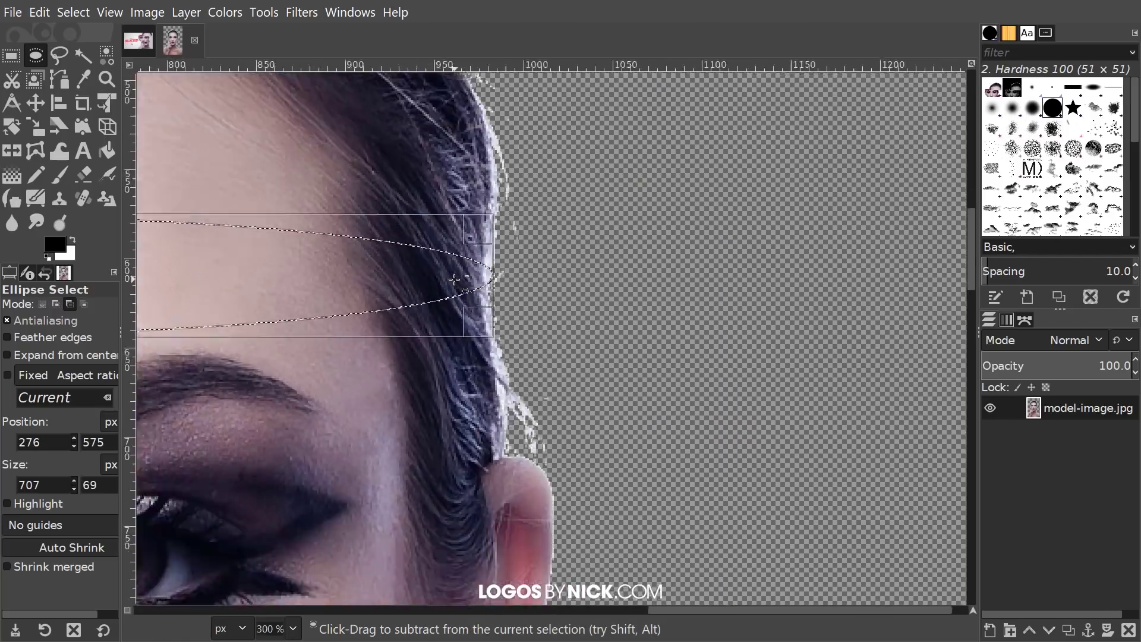
scroll(463, 267, down, 5)
scroll(499, 266, left, 5)
drag(501, 267, 501, 263)
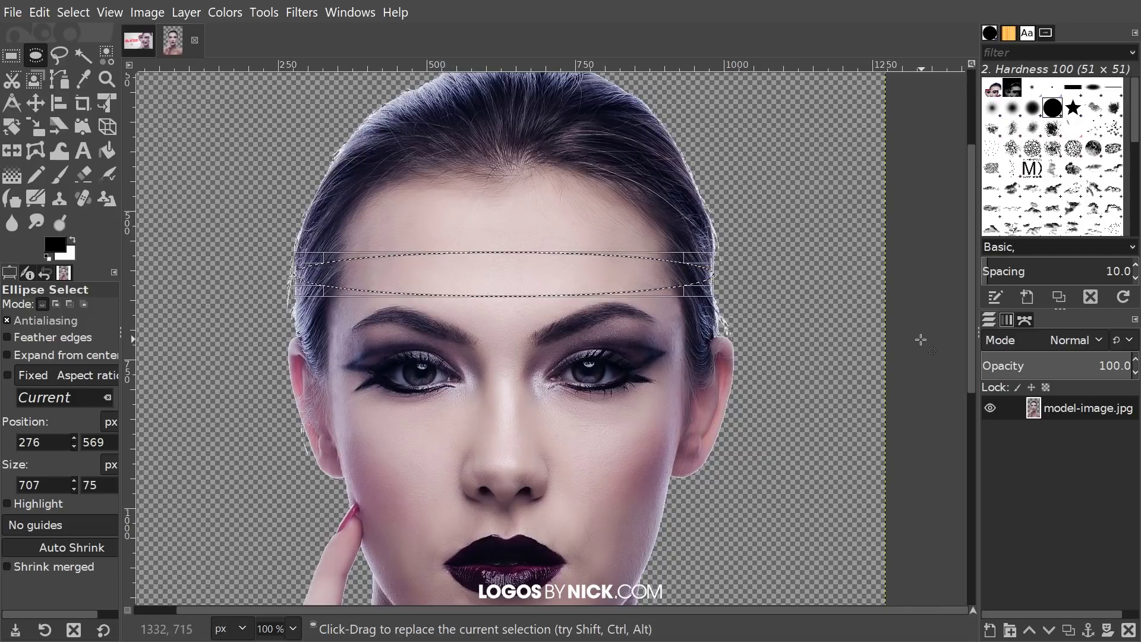
Create a new layer named Circle
click(990, 631)
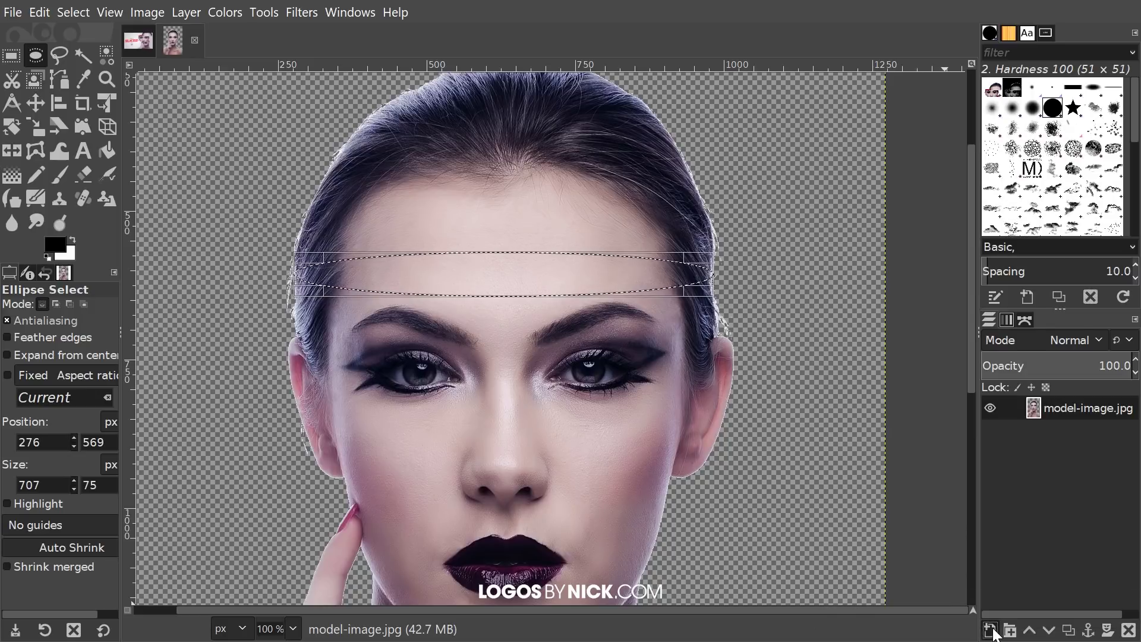
click(813, 254)
key(ctrl+a)
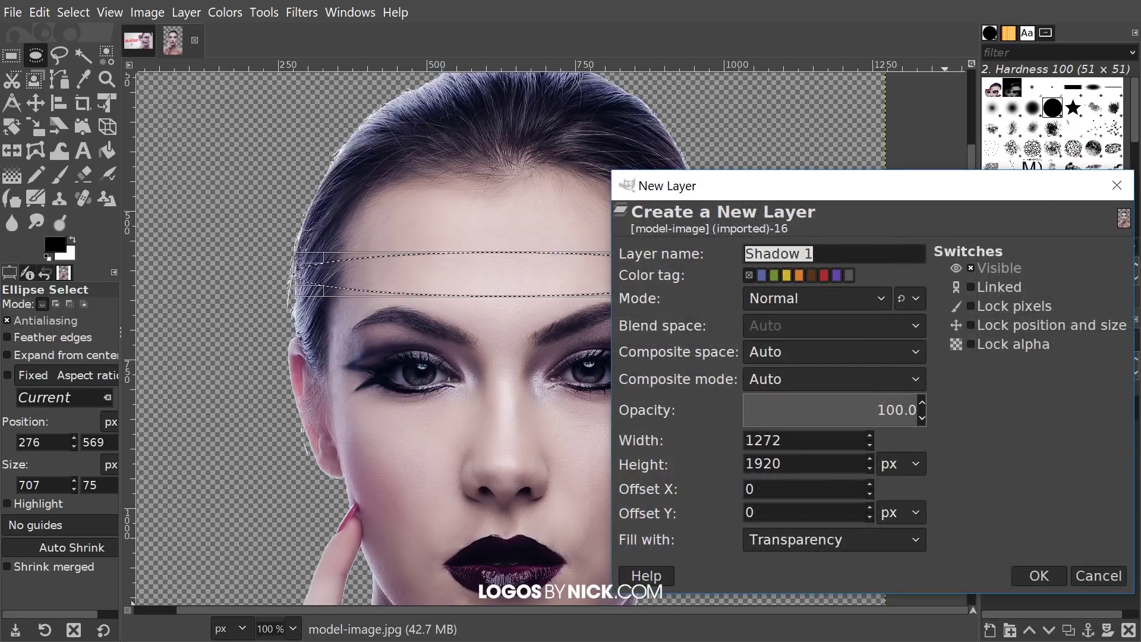
text(Circle)
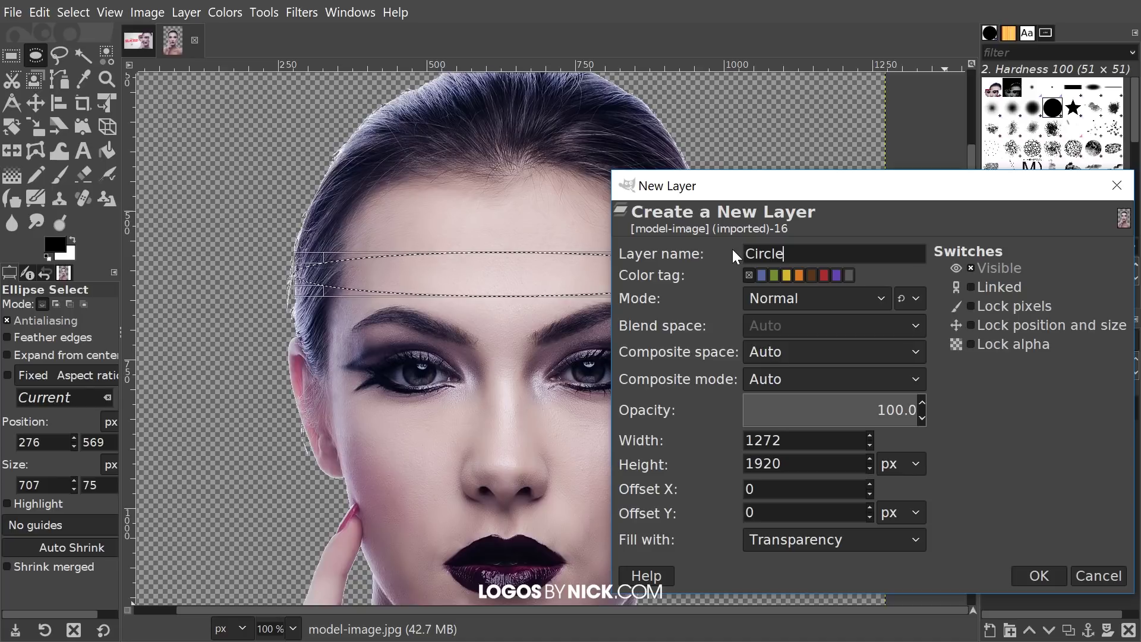
key(Return)
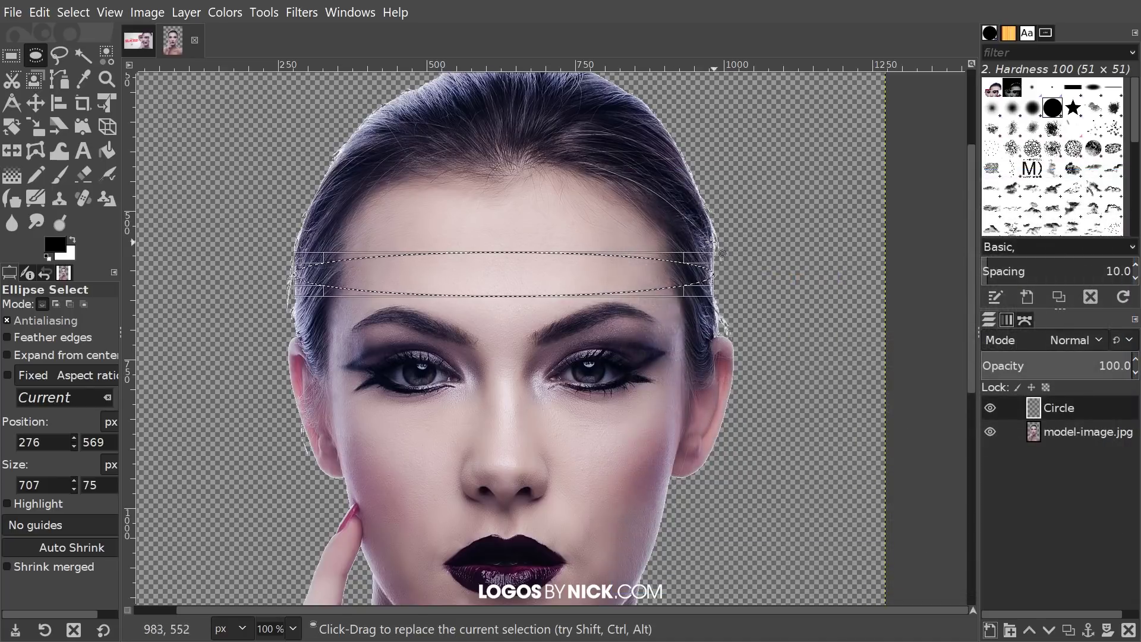
drag(687, 304, 624, 341)
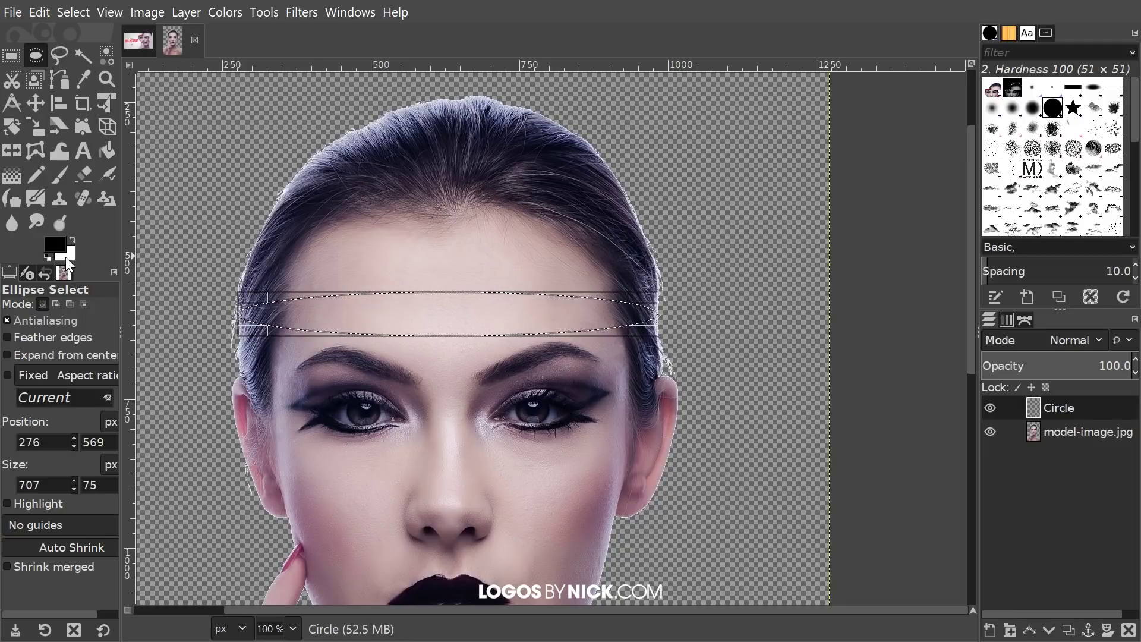
Set the foreground colour to pure red ff0000 and the background to dark red 560202
click(55, 249)
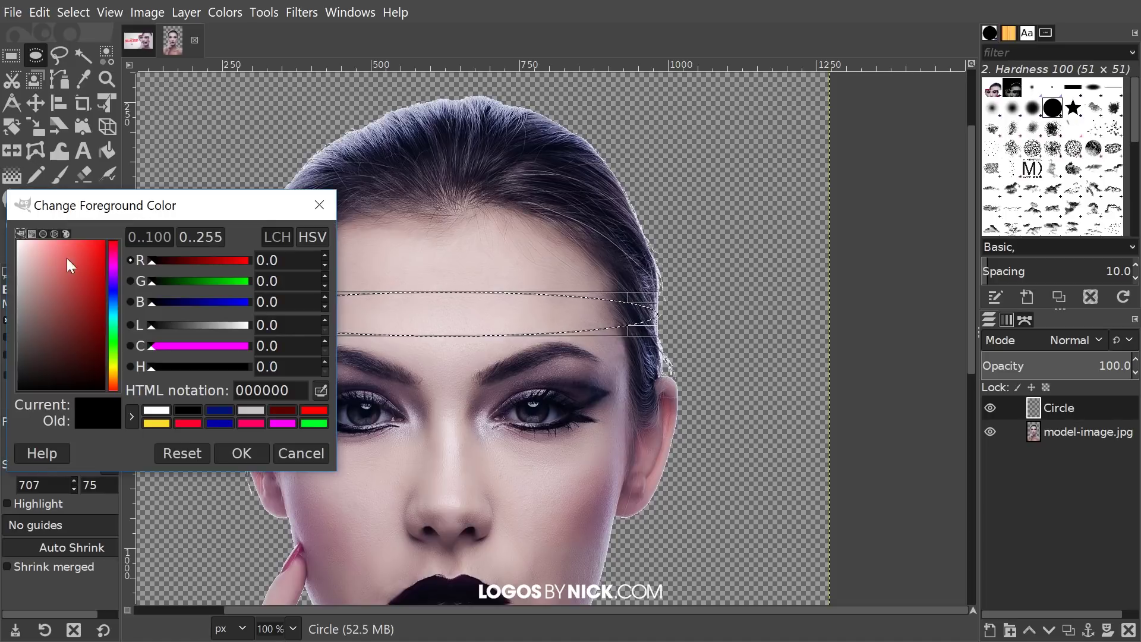
drag(87, 320, 113, 225)
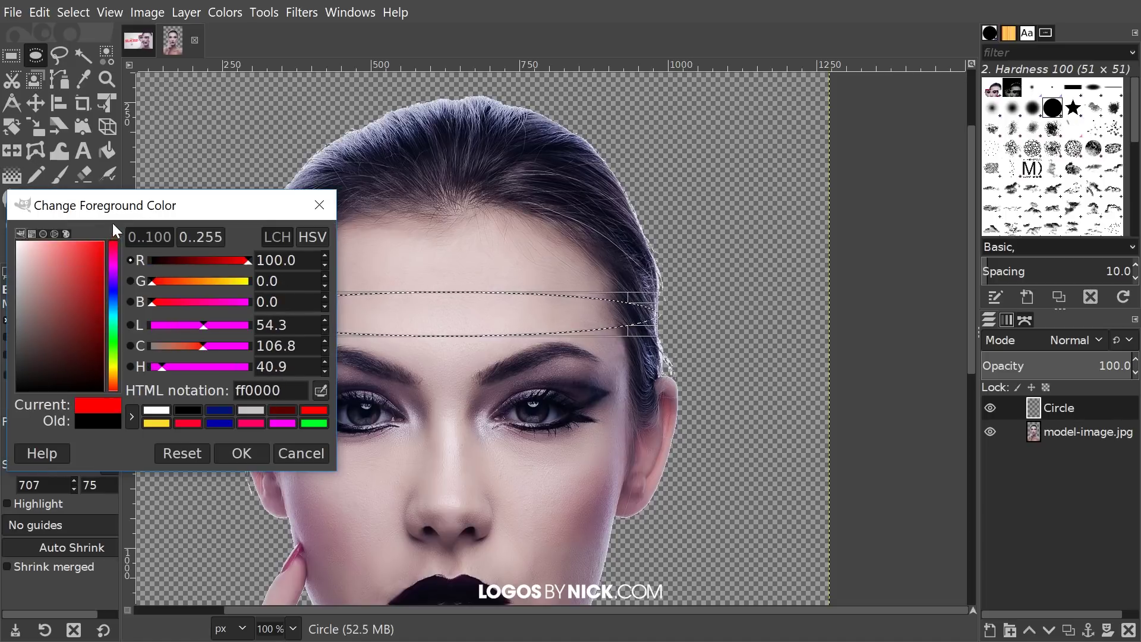
click(241, 458)
click(72, 246)
drag(84, 272, 103, 340)
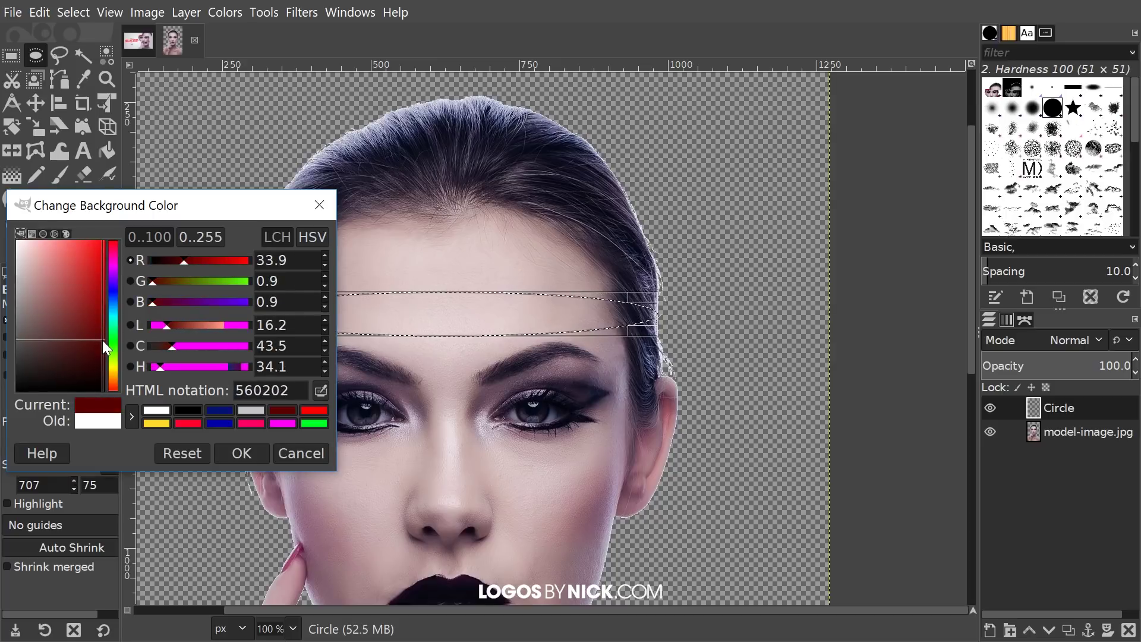
click(240, 454)
scroll(840, 327, left, 2)
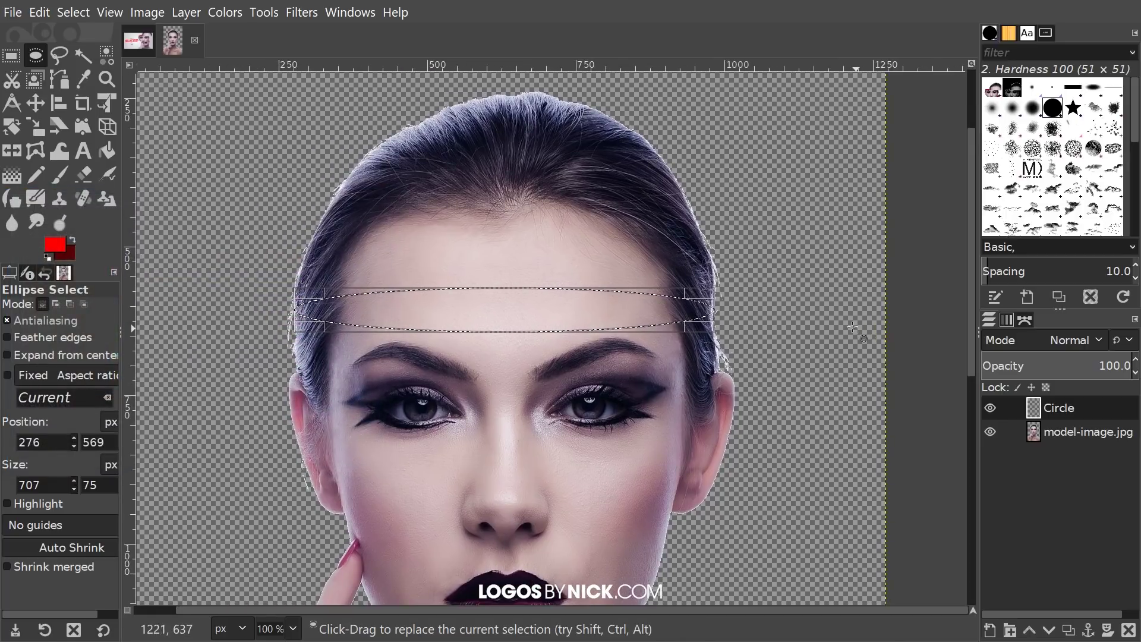
click(11, 177)
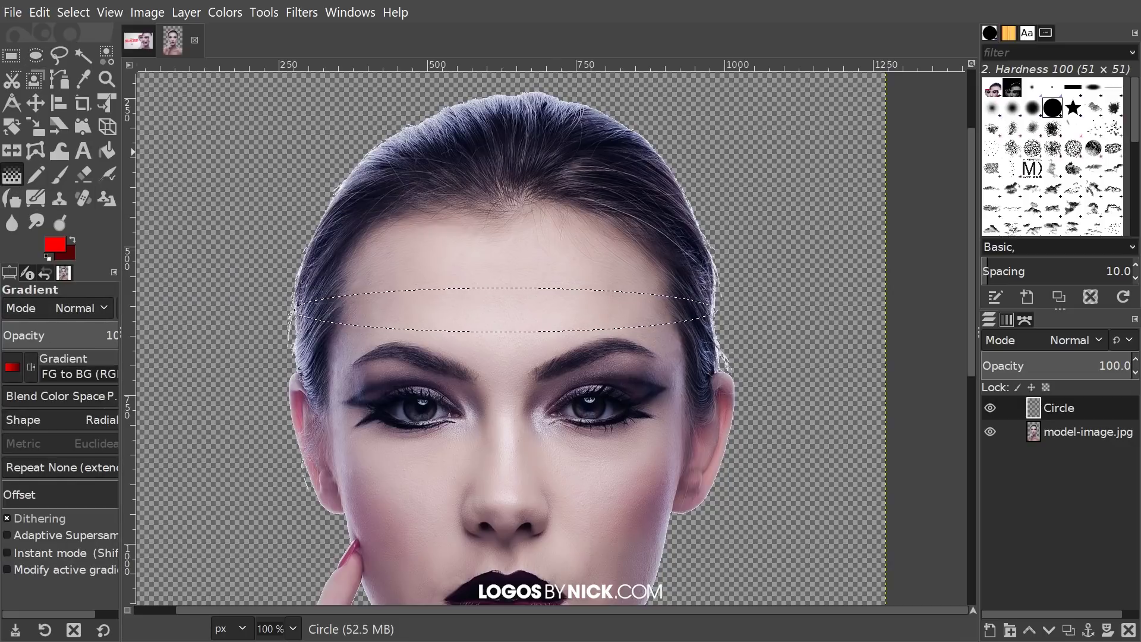
Fill the forehead ellipse with a linear FG-to-BG red gradient drawn across it
click(13, 368)
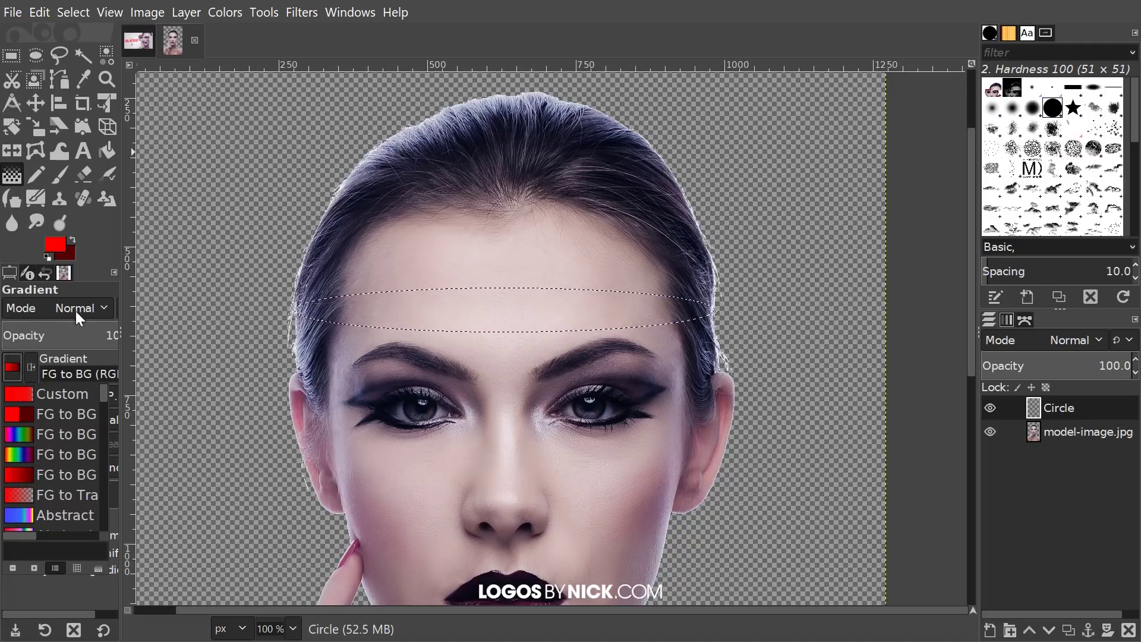
click(70, 336)
click(68, 418)
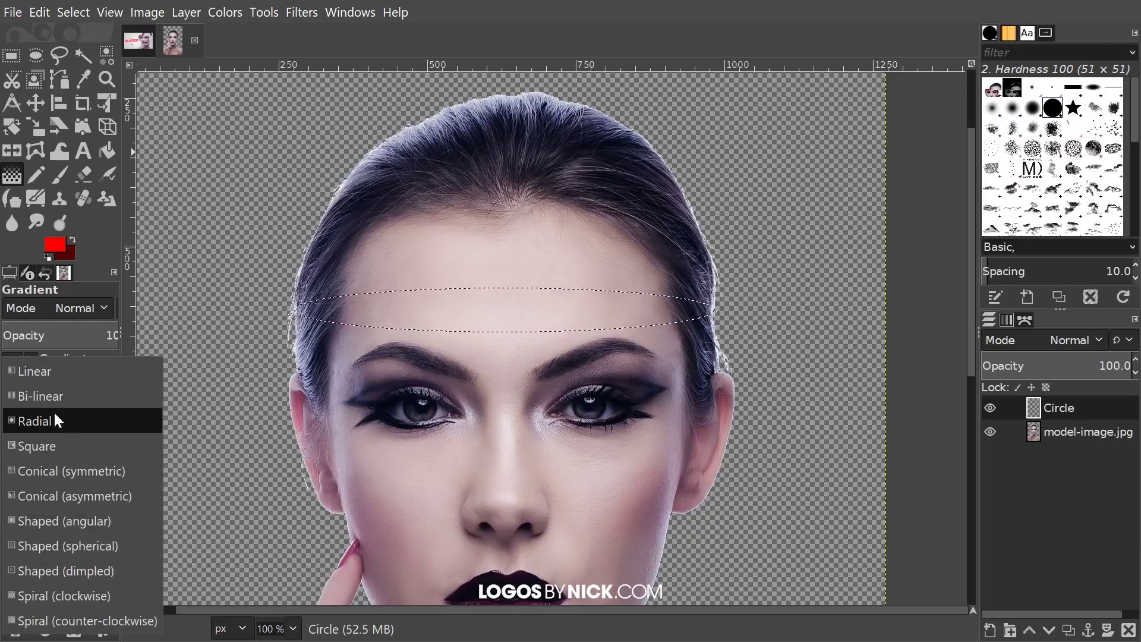
click(48, 369)
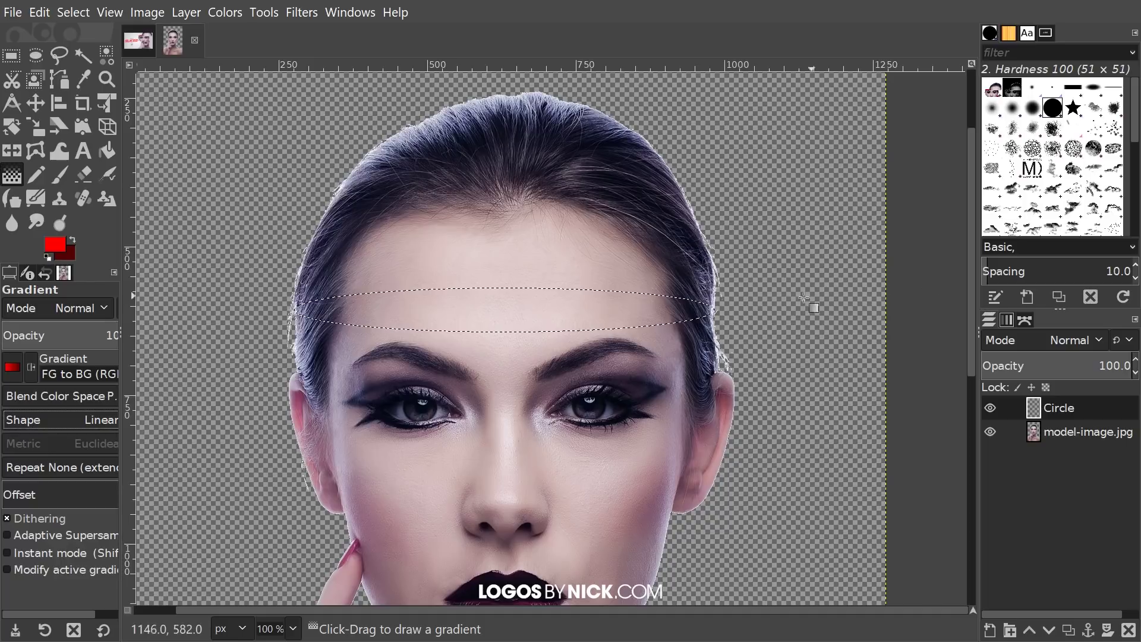
drag(724, 310, 291, 309)
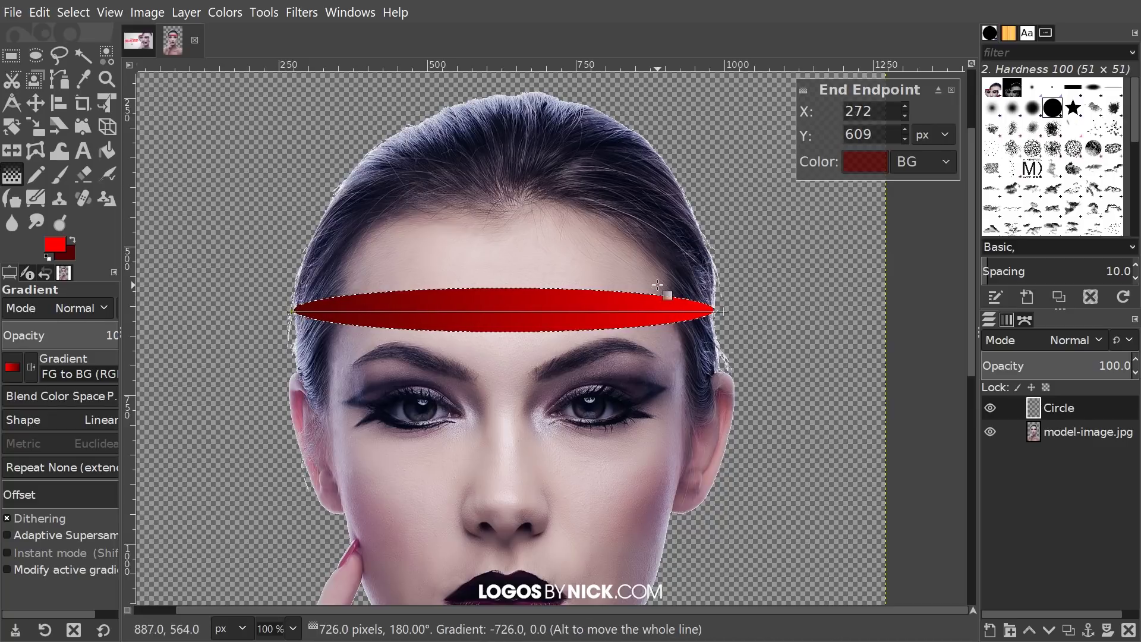
key(Return)
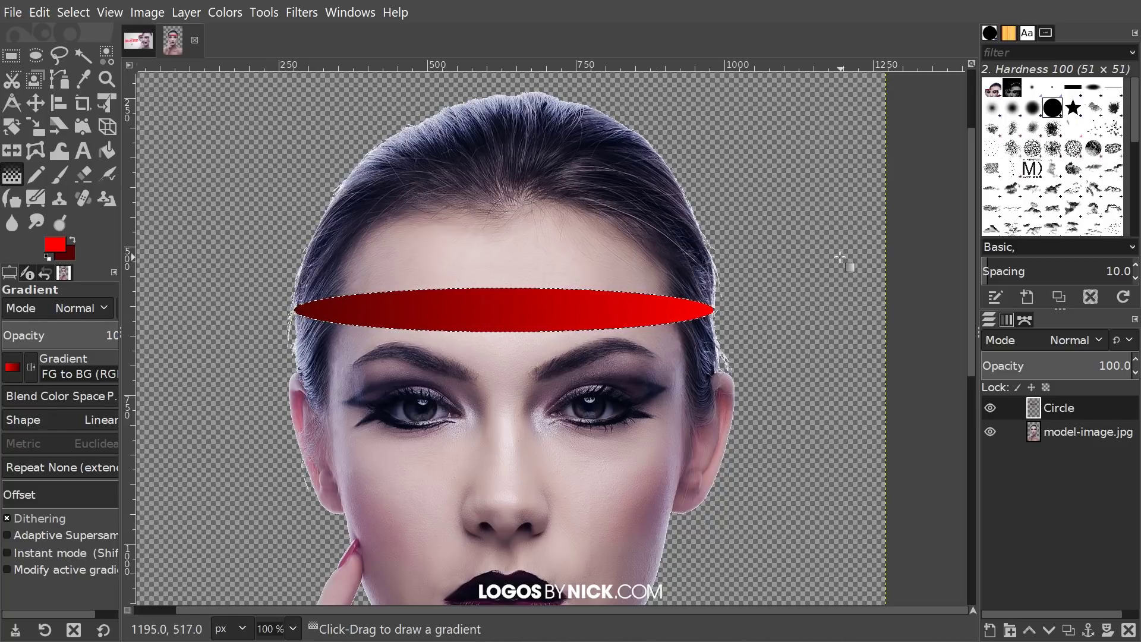
drag(850, 262, 764, 318)
mouse_move(619, 333)
mouse_down()
mouse_move(668, 311)
mouse_move(617, 348)
mouse_up()
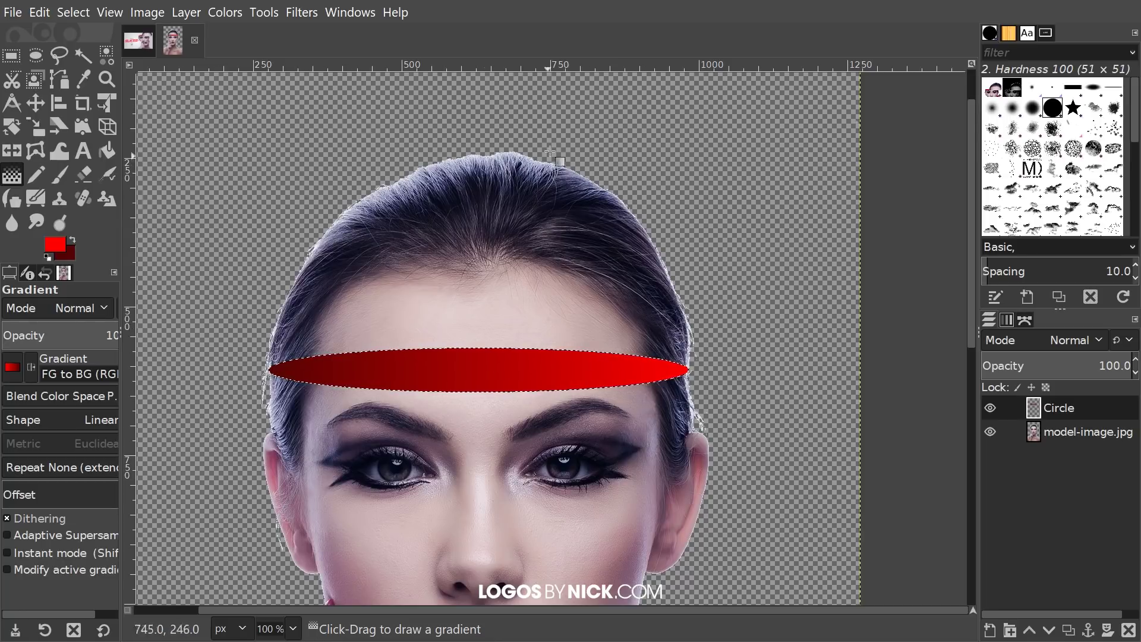
click(14, 58)
Rectangle-select the area above the head down to the forehead ellipse
scroll(897, 344, up, 2)
scroll(897, 344, left, 1)
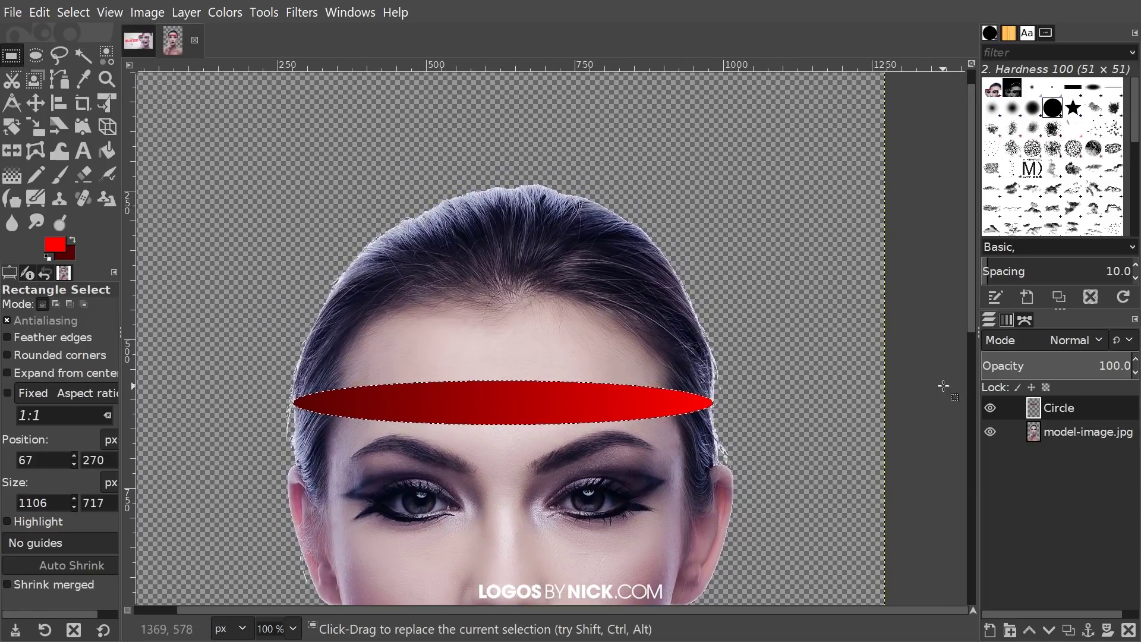
key(shift)
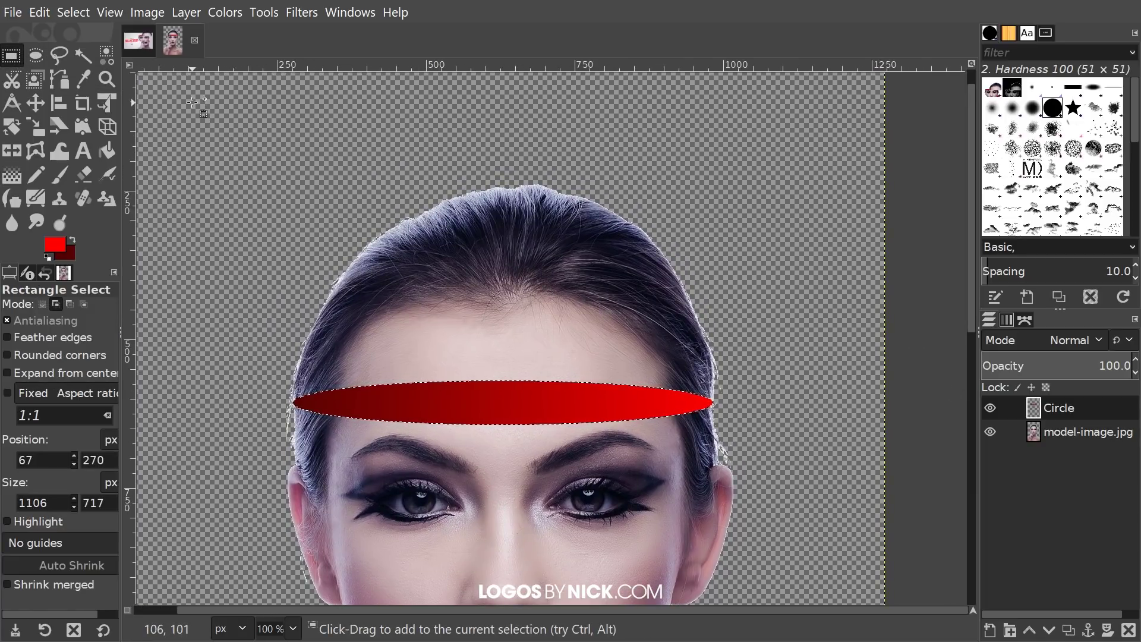
drag(192, 100, 836, 400)
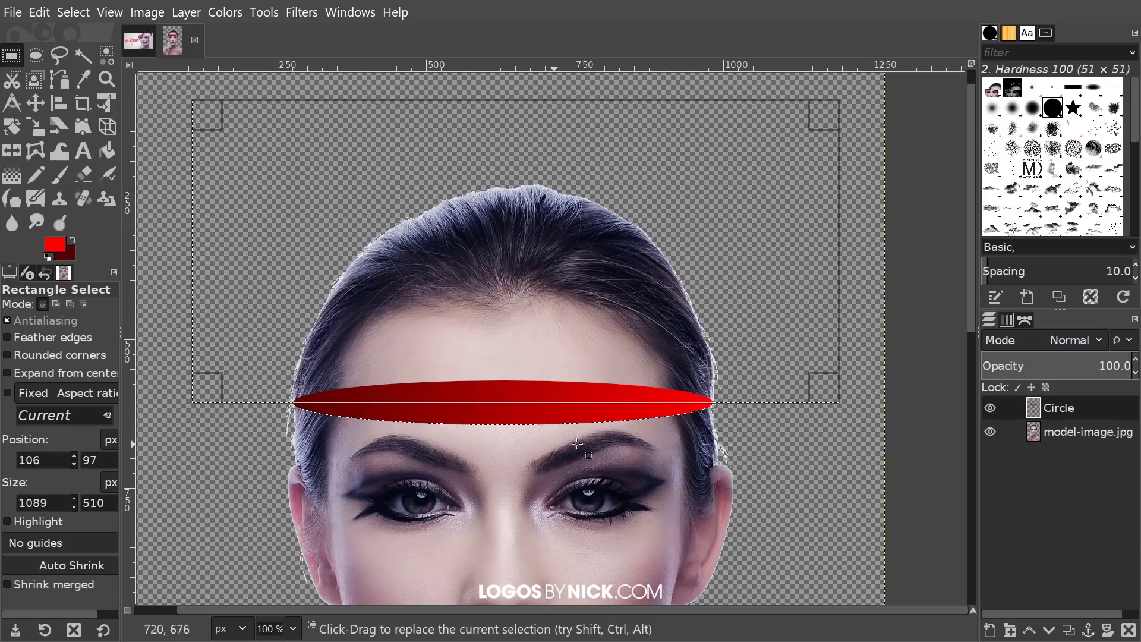
key(ctrl)
scroll(269, 435, up, 2)
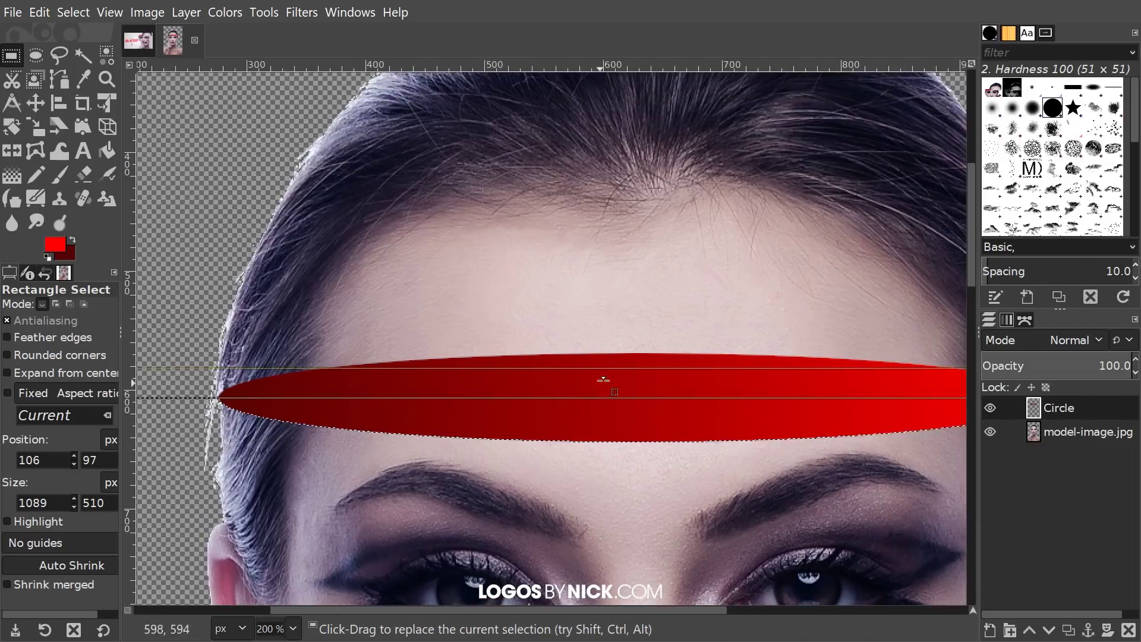
scroll(638, 343, down, 2)
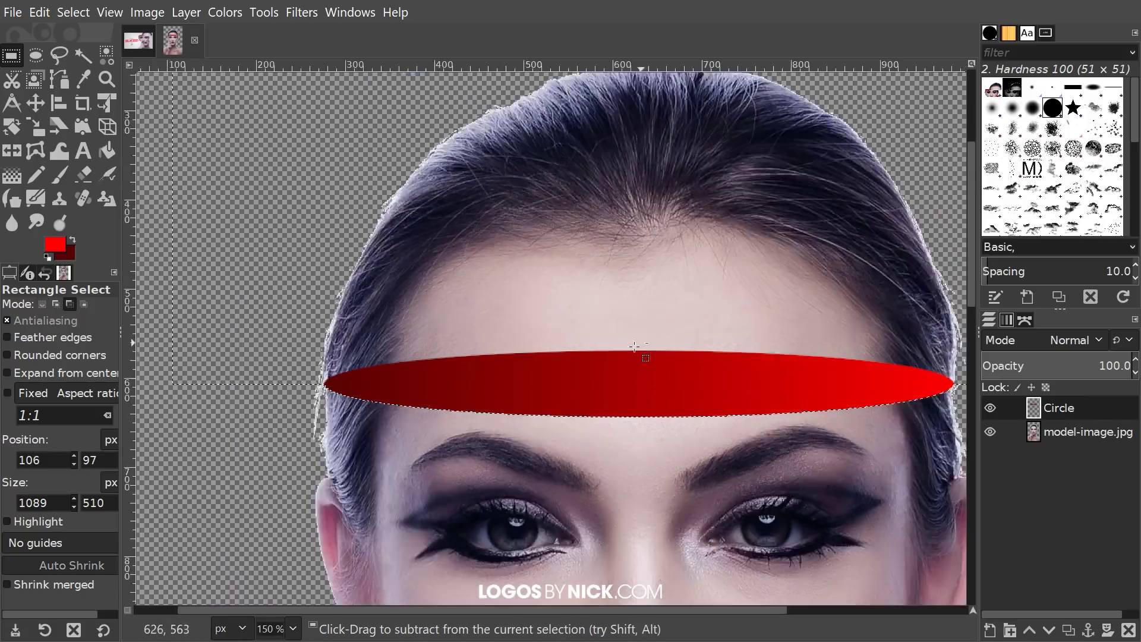
scroll(381, 374, down, 1)
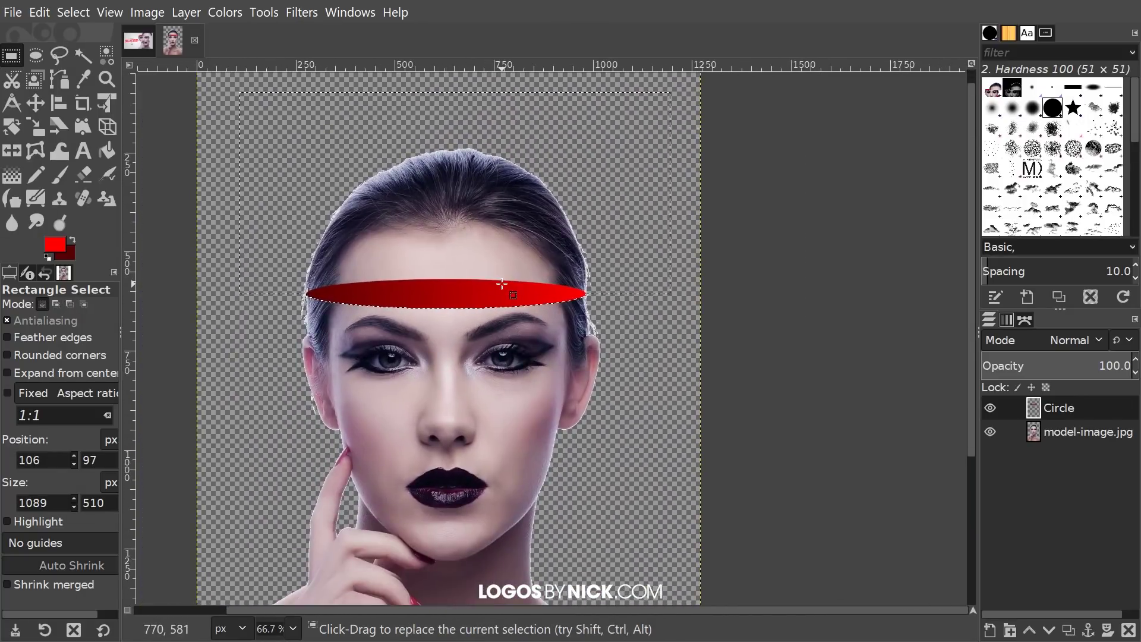
Duplicate the model-image.jpg layer and move the copy to the top of the stack
click(1079, 430)
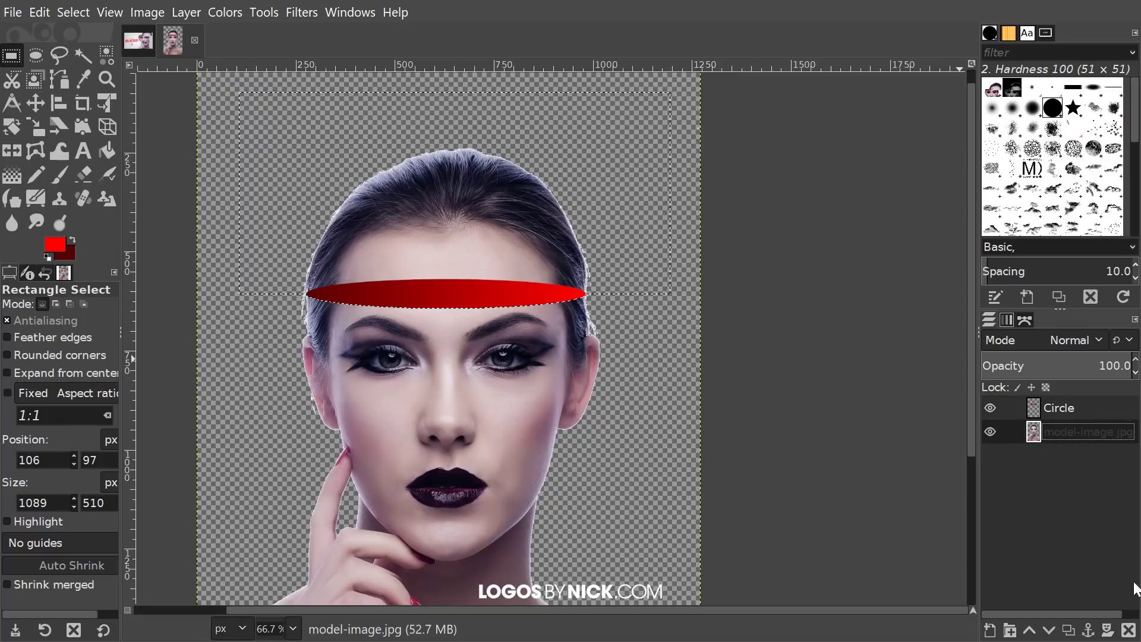
click(1066, 631)
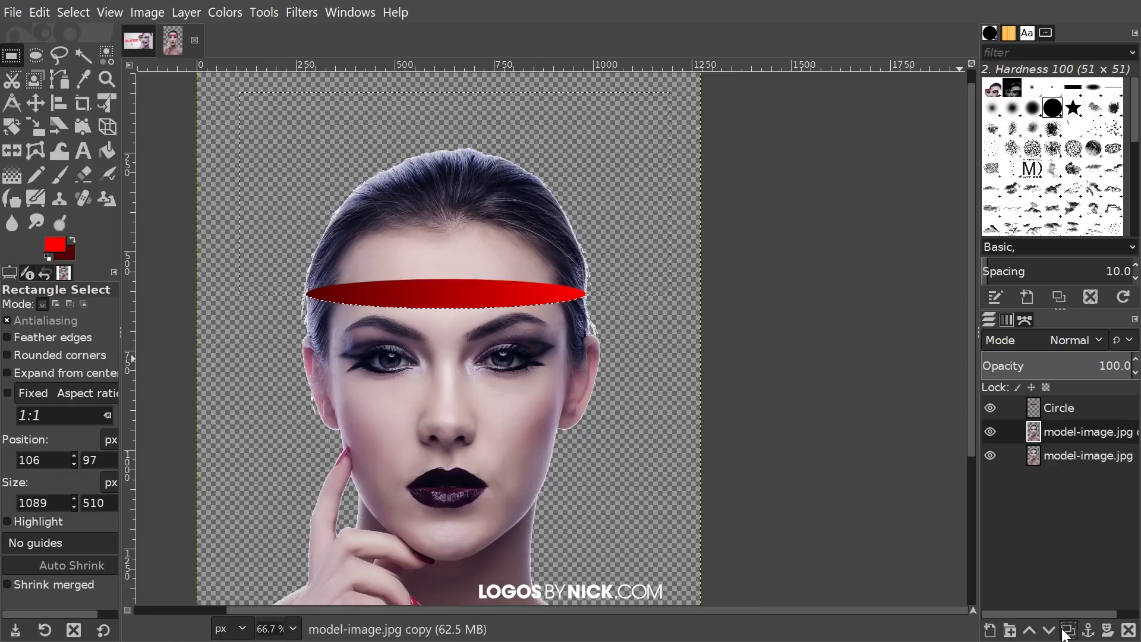
drag(1074, 433, 1075, 404)
scroll(629, 376, up, 1)
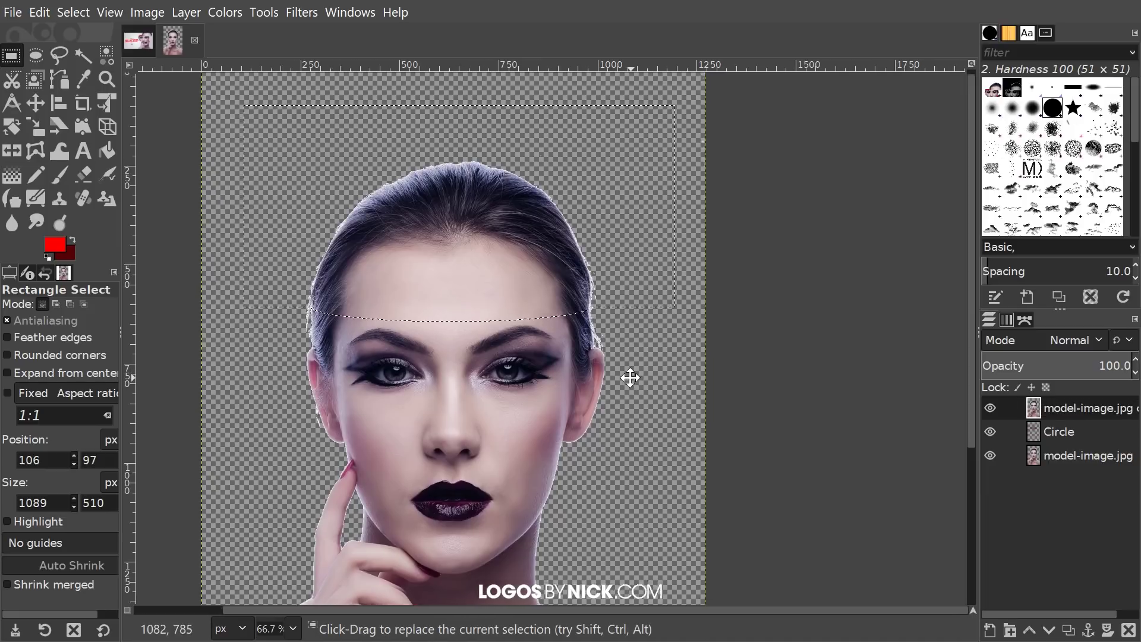
click(1073, 457)
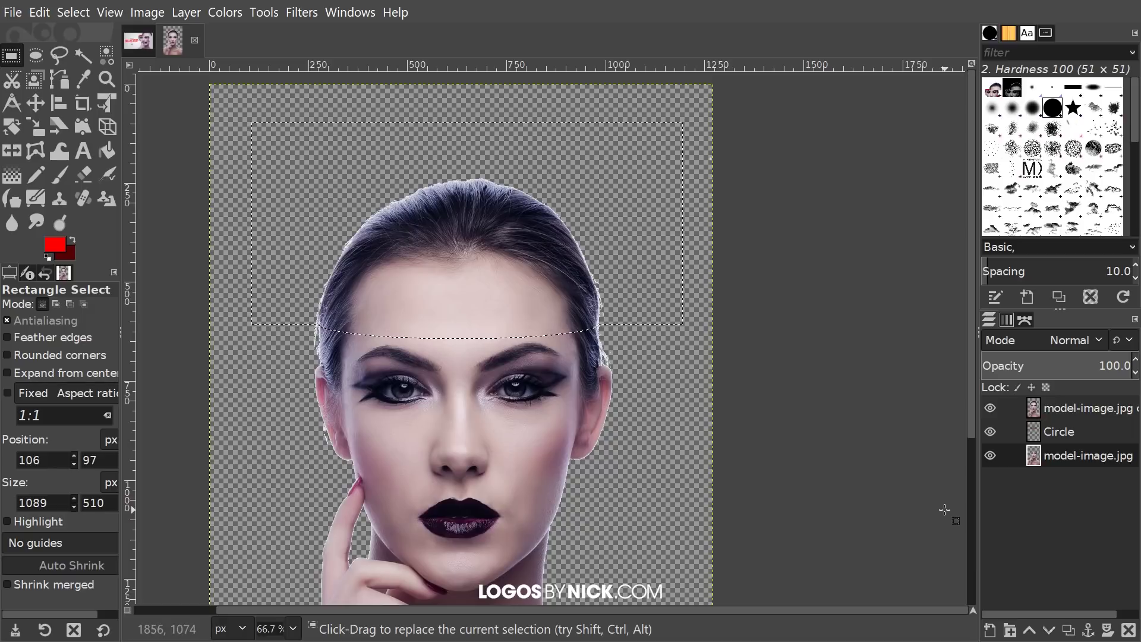
On the top portrait copy, invert the selection and then remove it
click(1079, 408)
click(70, 14)
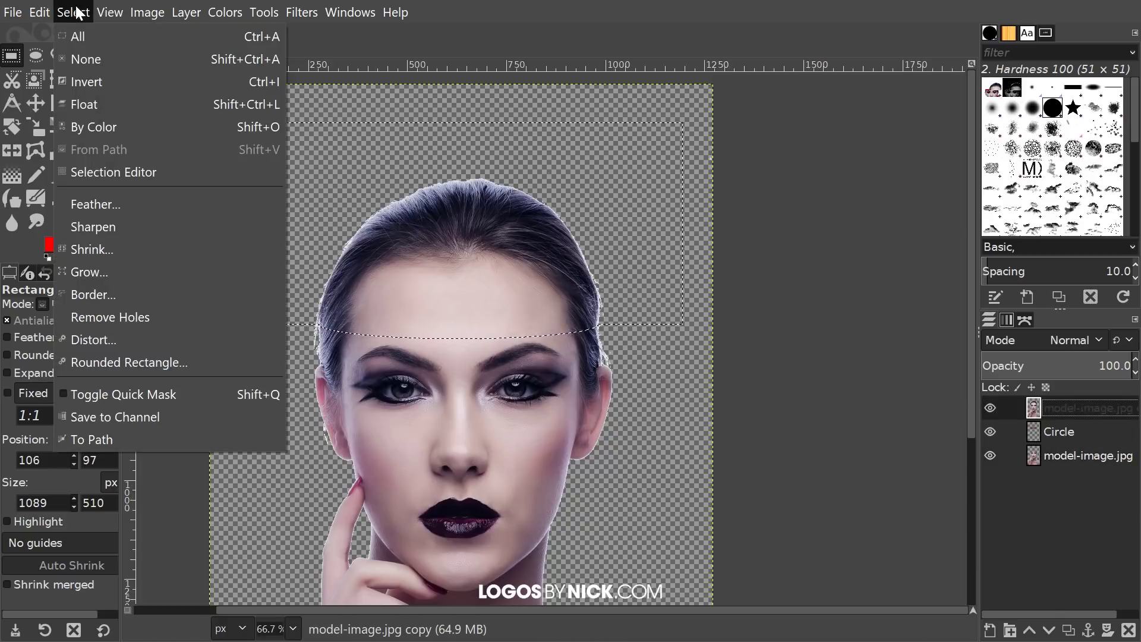
click(95, 84)
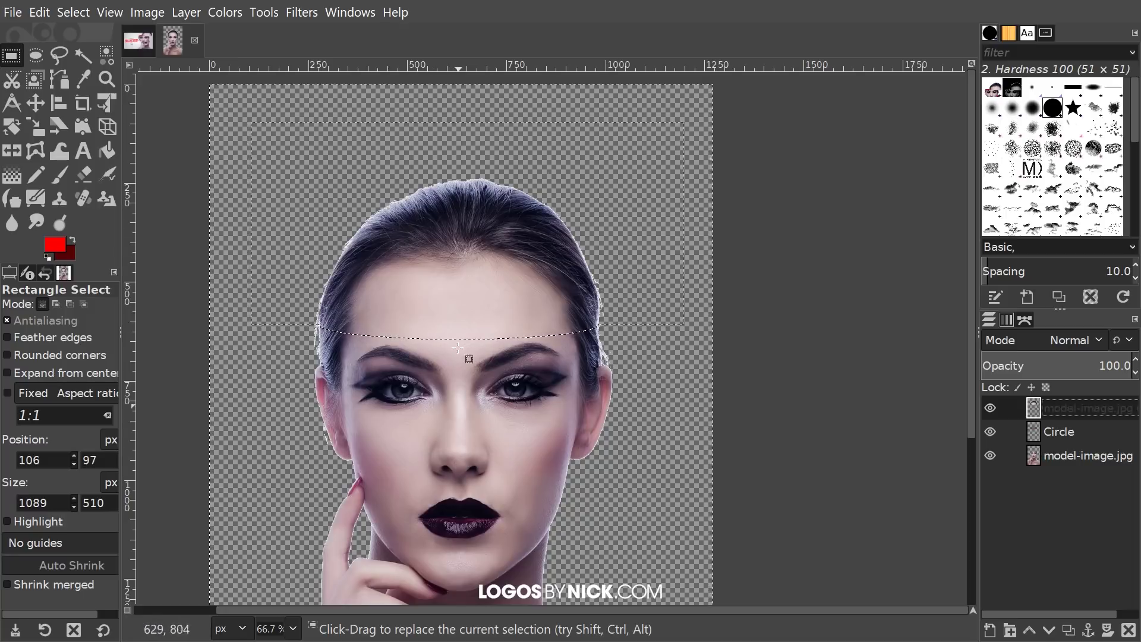
click(70, 10)
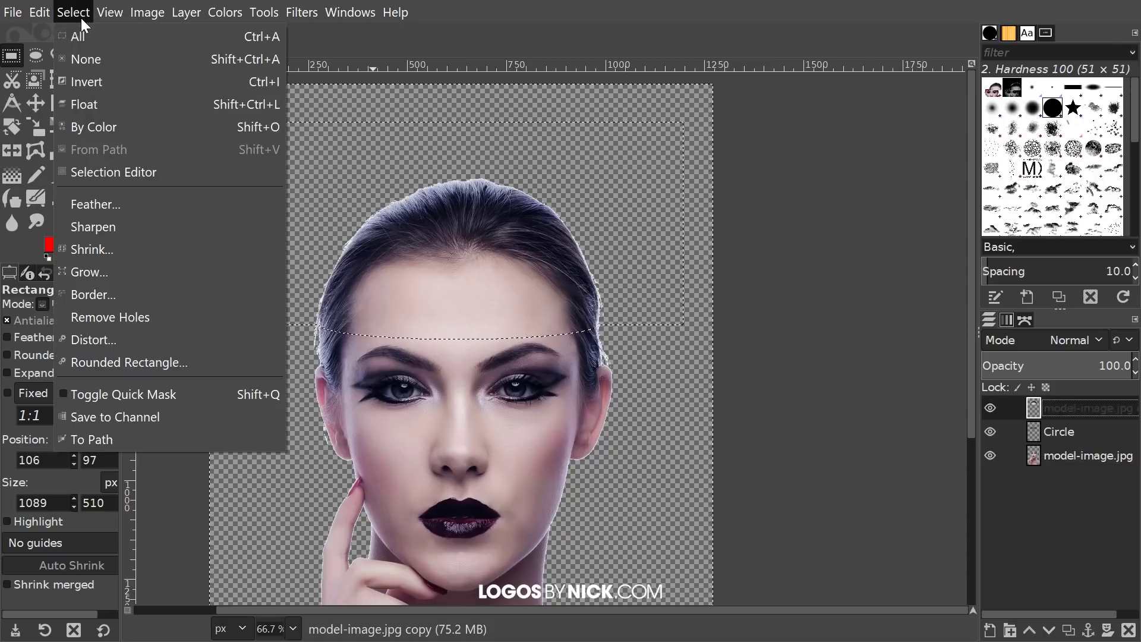
click(83, 56)
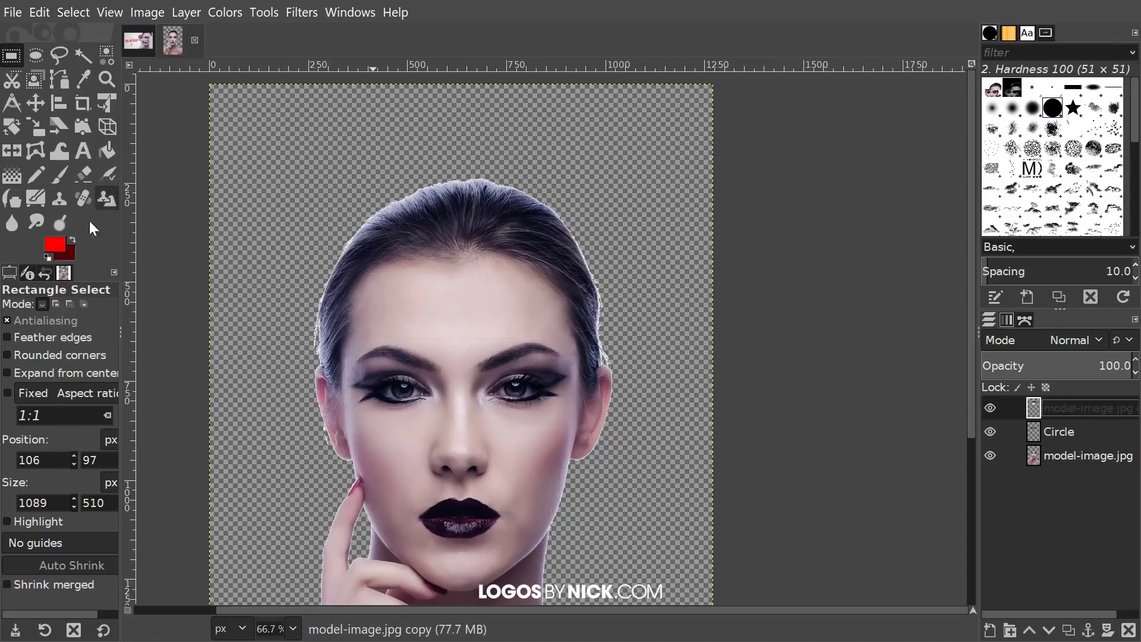
click(34, 108)
Shift the top-of-head slice up and left, then compare with the Sliced reference image
drag(432, 264, 372, 271)
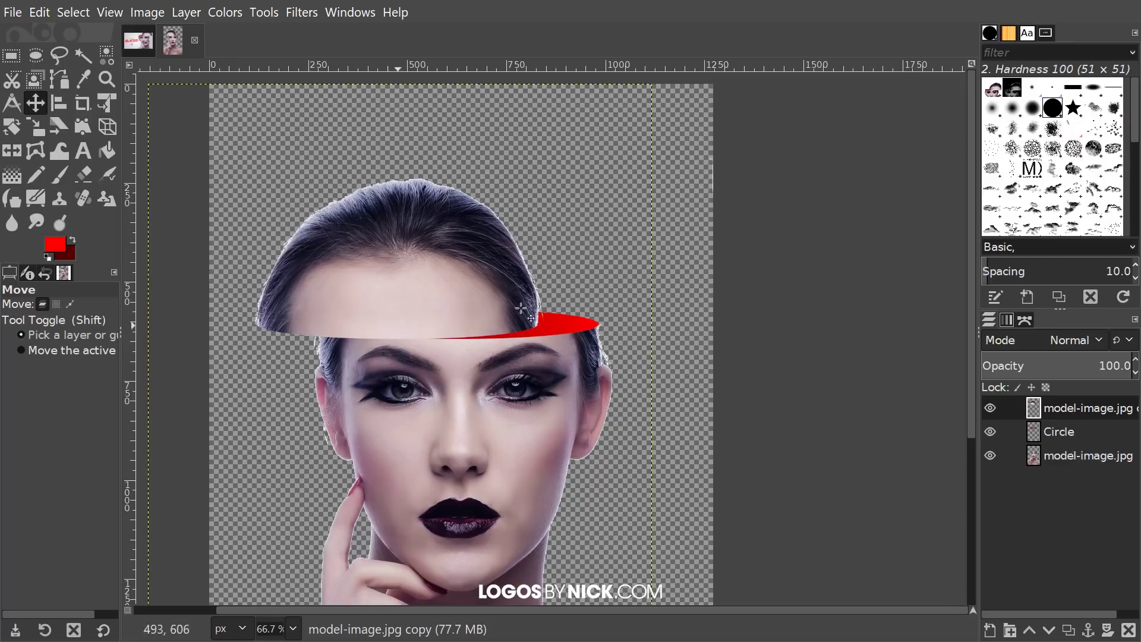
drag(571, 430, 531, 393)
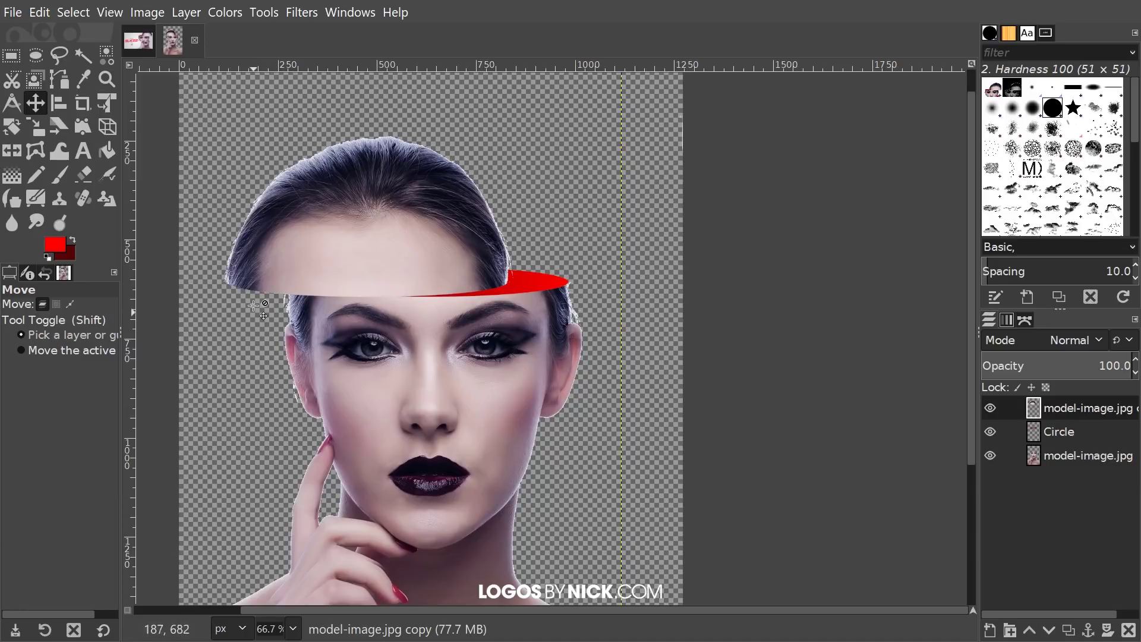
click(138, 40)
drag(831, 439, 395, 244)
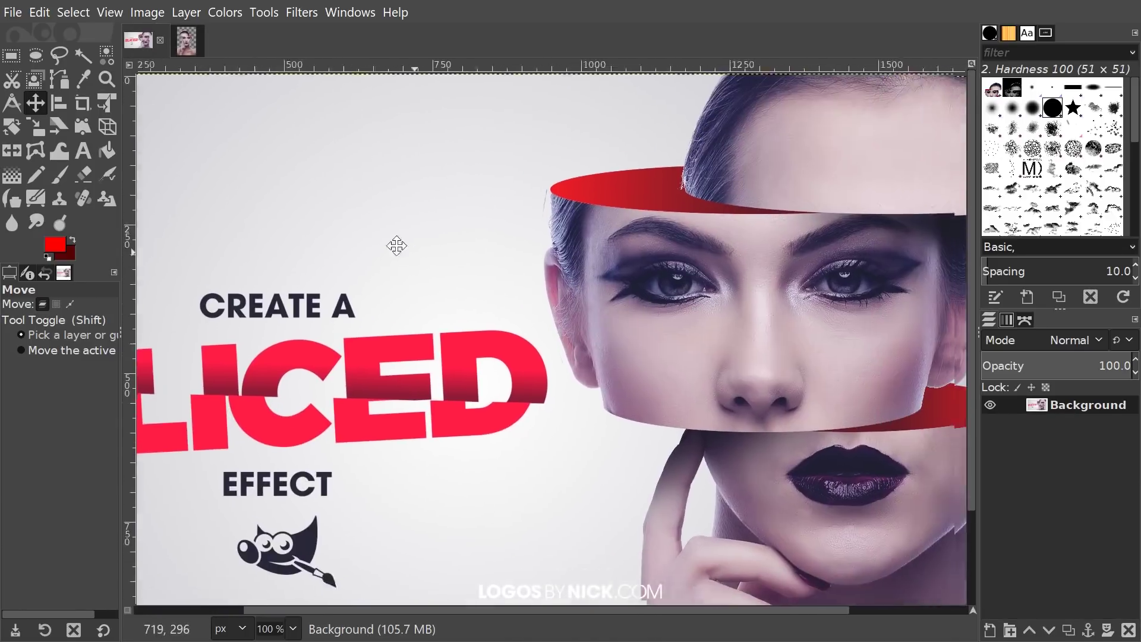
scroll(482, 405, down, 1)
scroll(483, 406, down, 1)
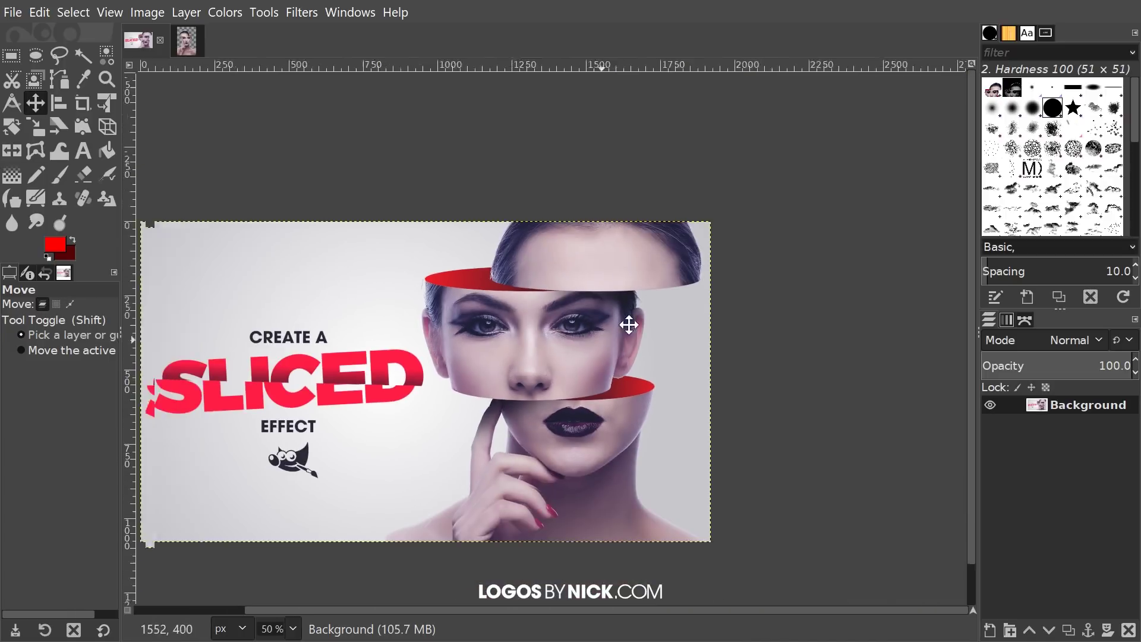
click(186, 41)
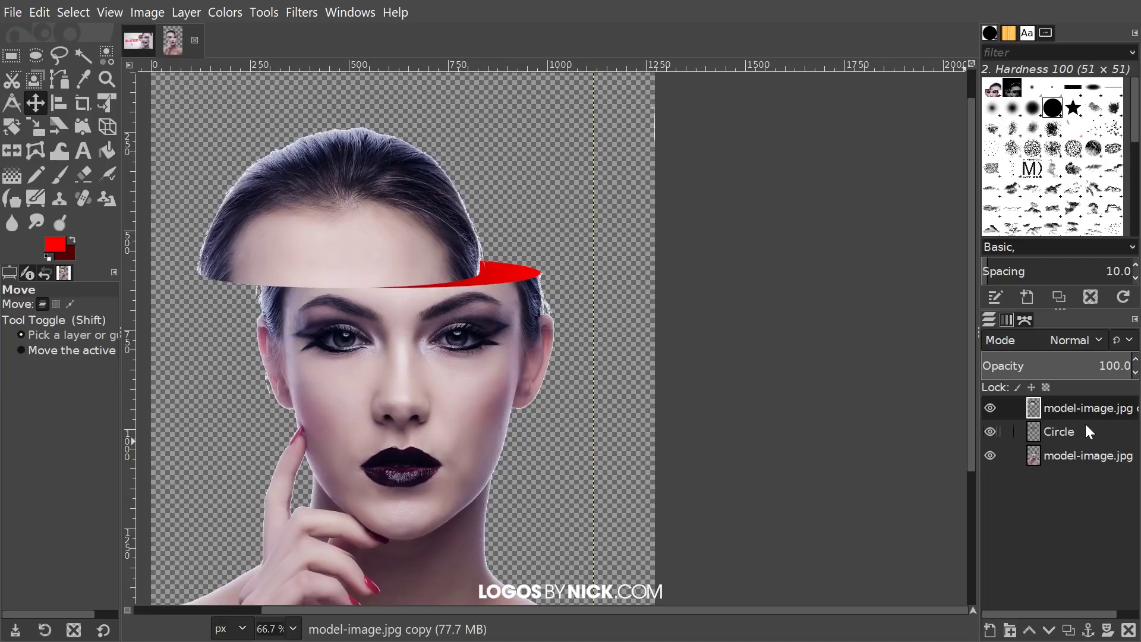
Add a new layer named Shadow above the Circle layer
click(1032, 433)
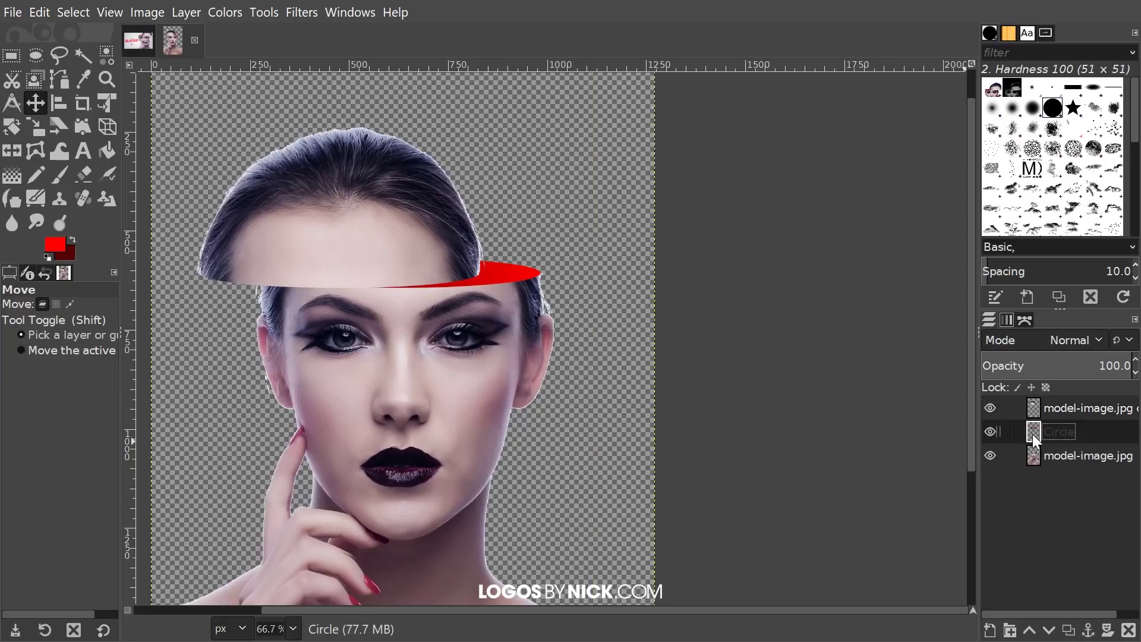
click(994, 637)
click(814, 251)
key(ctrl+a)
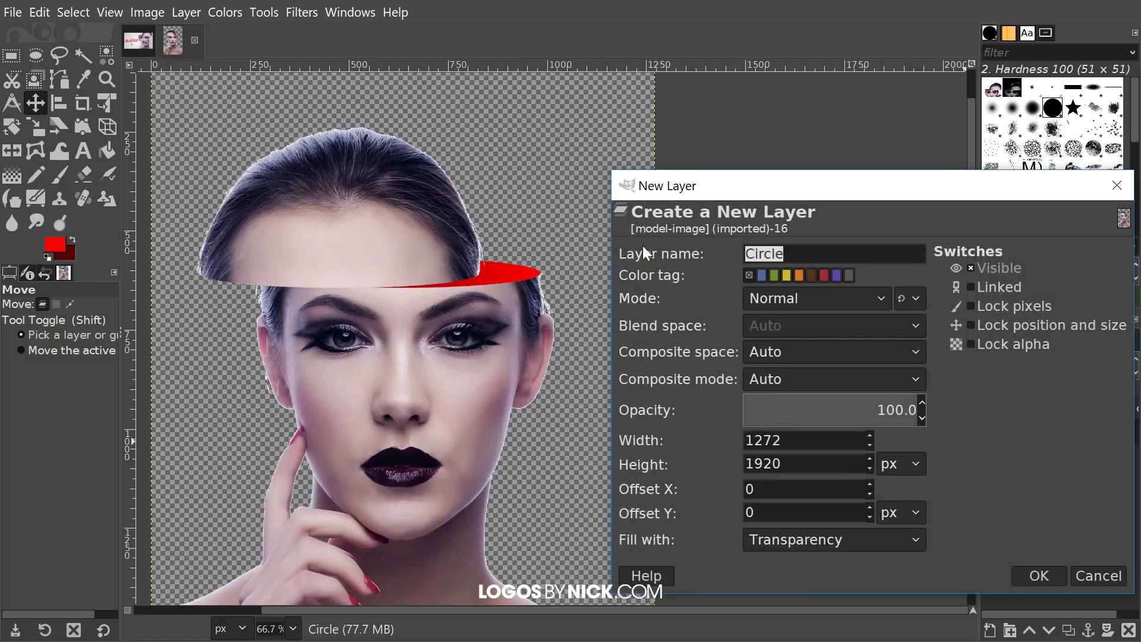
text(Shadow)
key(Return)
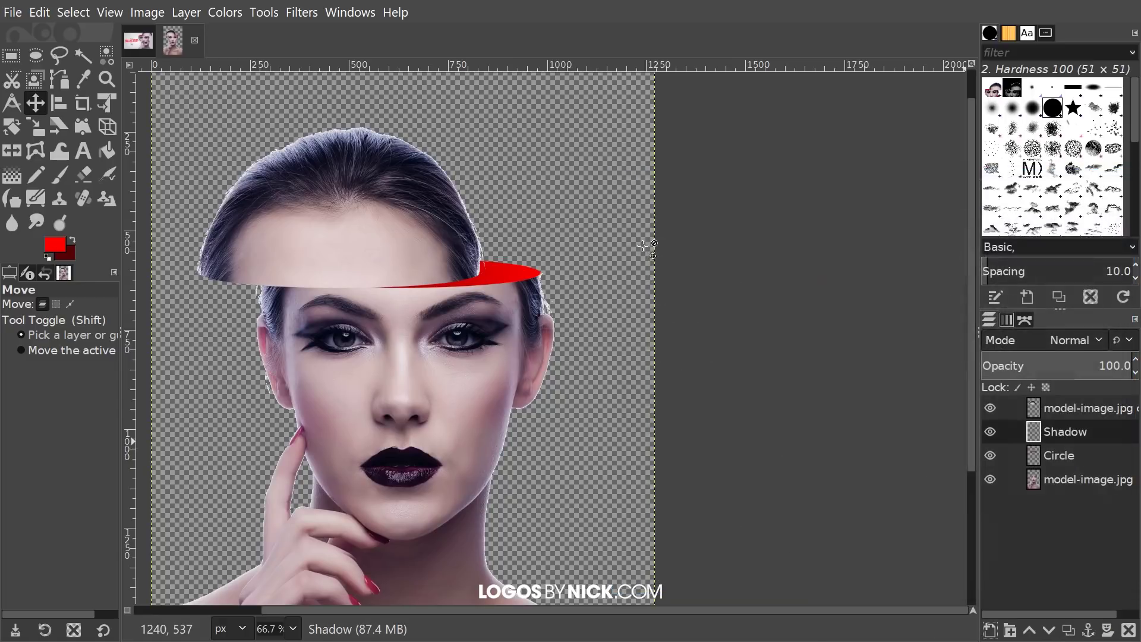
Set the foreground colour to black 000000
click(54, 241)
drag(80, 280, 112, 391)
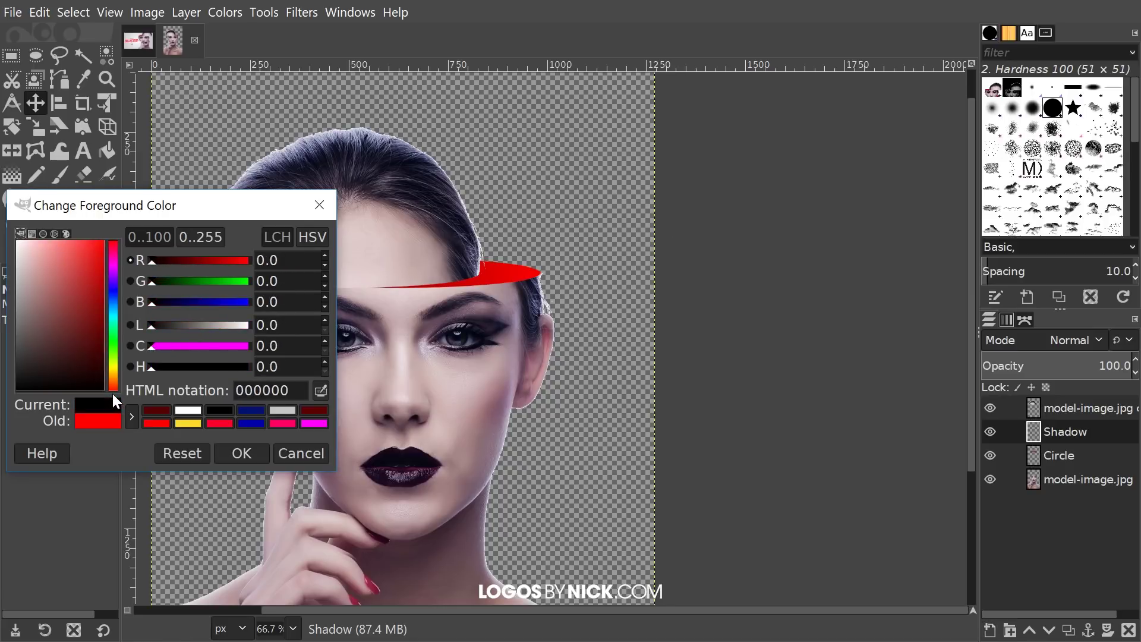
click(241, 453)
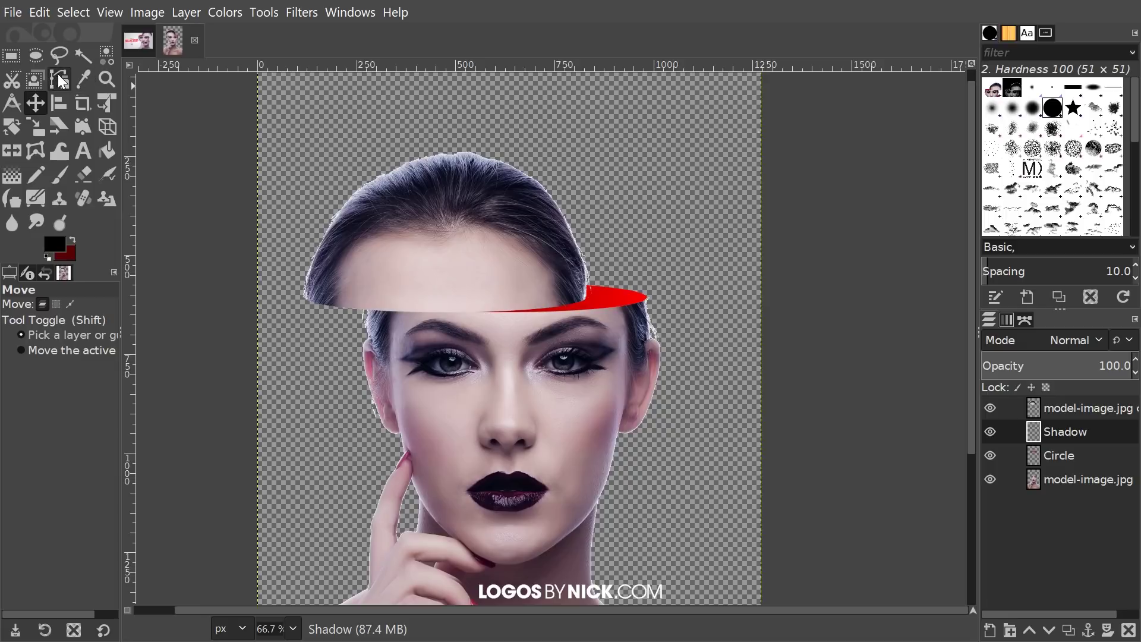
Draw a closed wedge-shaped path under the left part of the lifted forehead slice
click(60, 79)
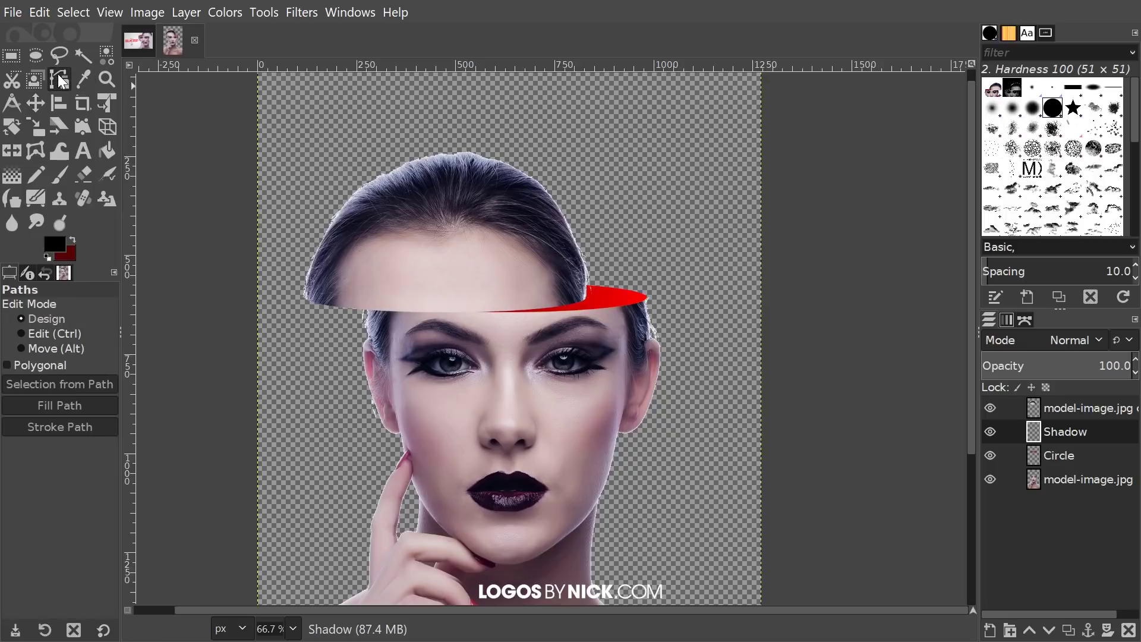
click(535, 302)
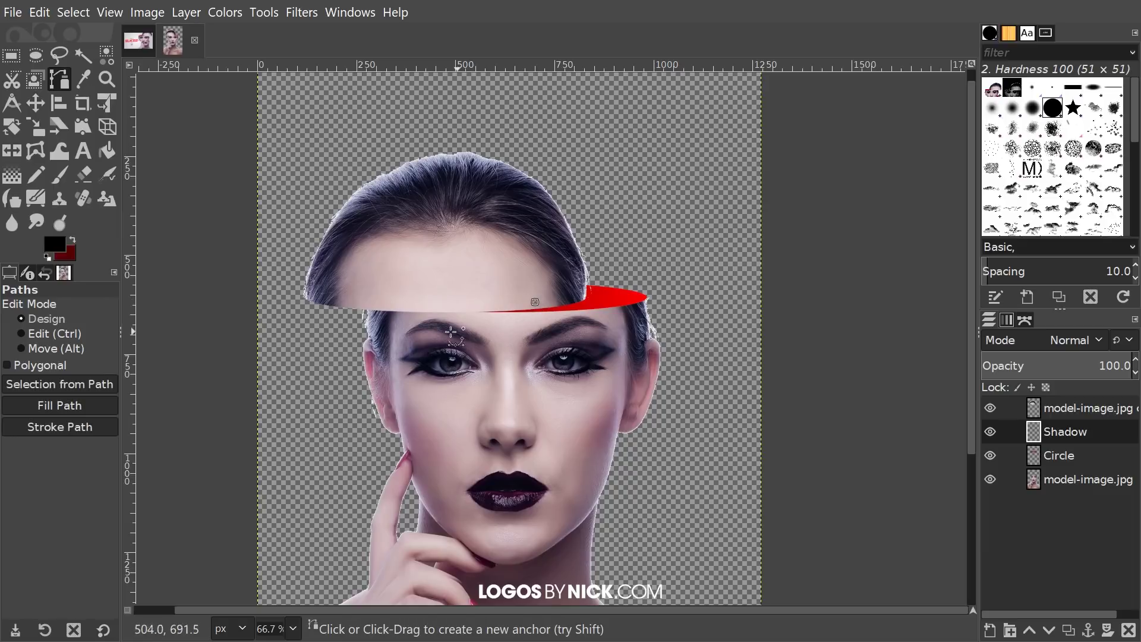
click(360, 365)
click(344, 330)
click(349, 297)
click(471, 291)
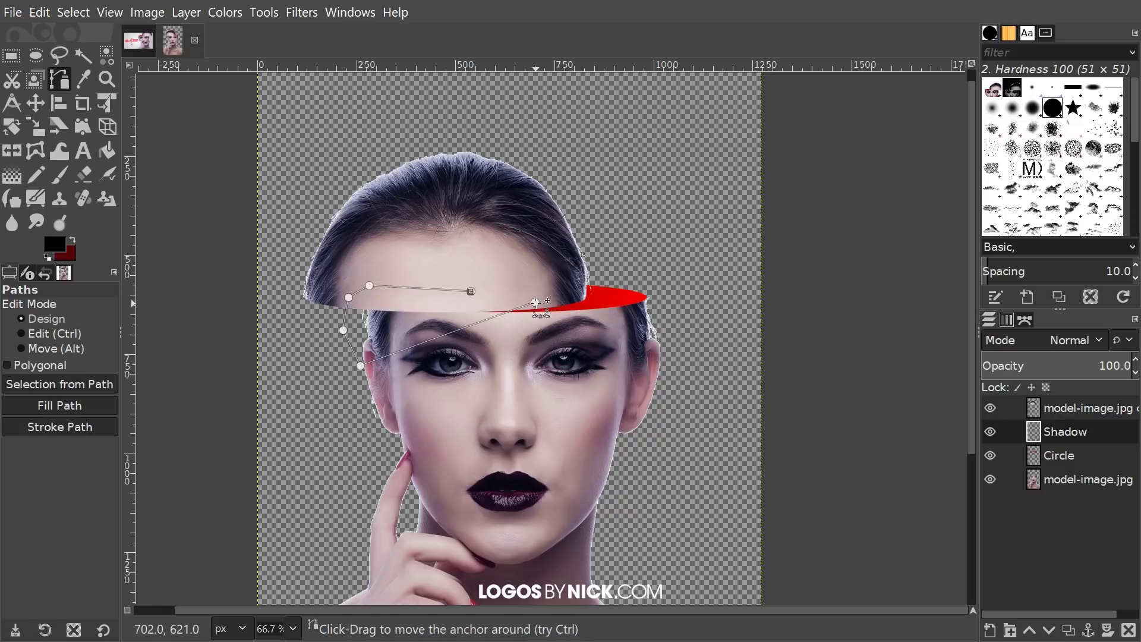
key(ctrl)
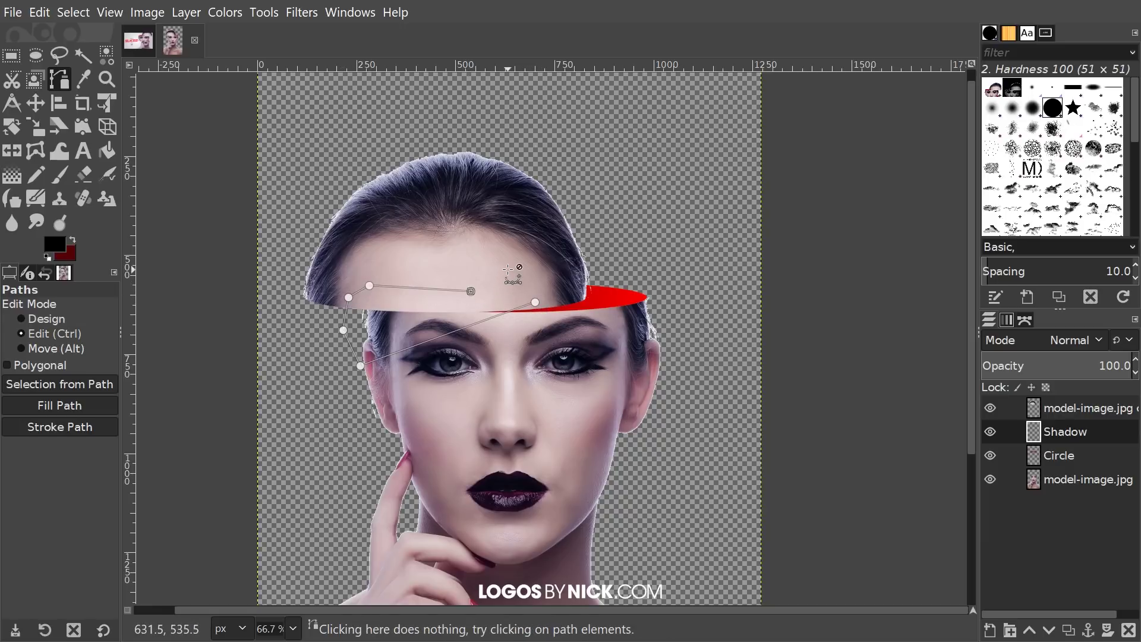
ctrl+click(536, 302)
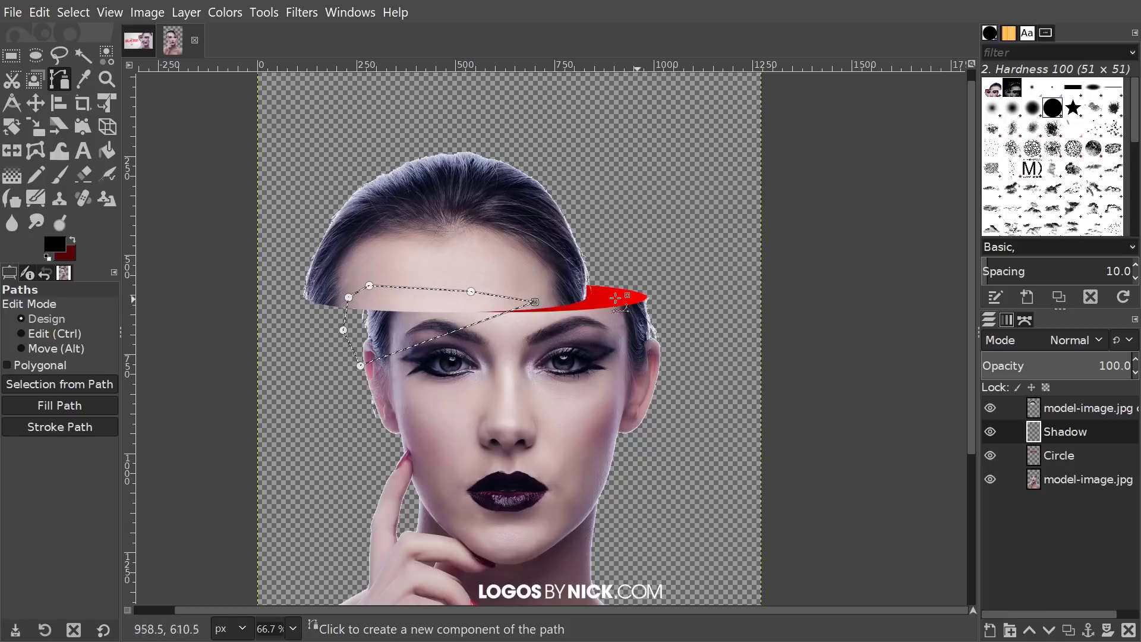
Fill the outlined wedge with black foreground colour, then clear the selection
click(43, 12)
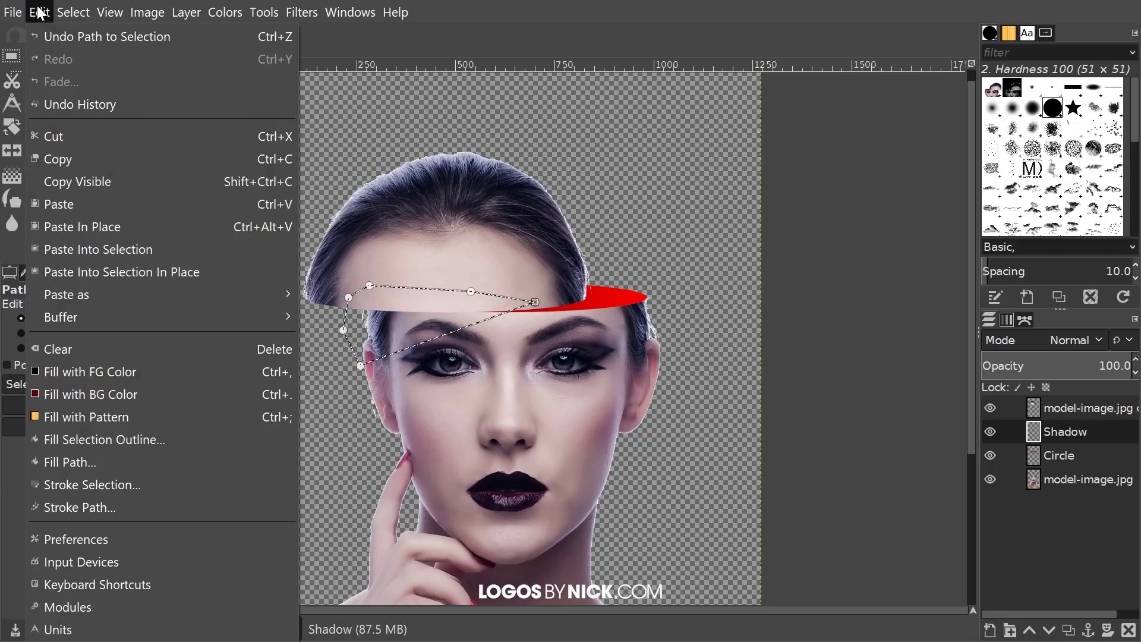
click(108, 374)
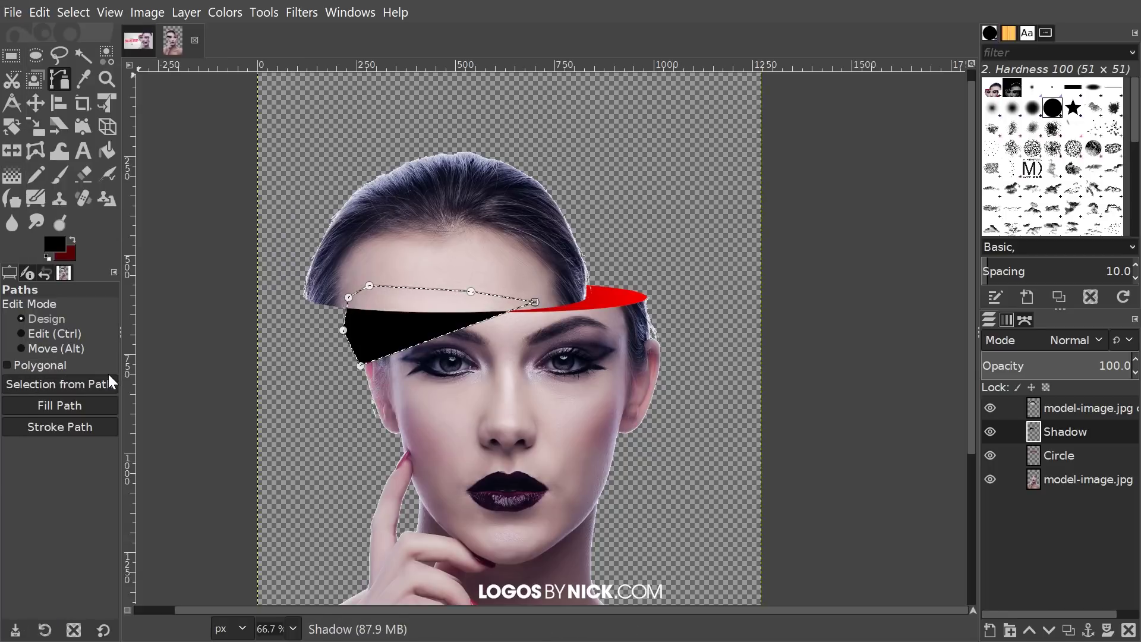
click(78, 12)
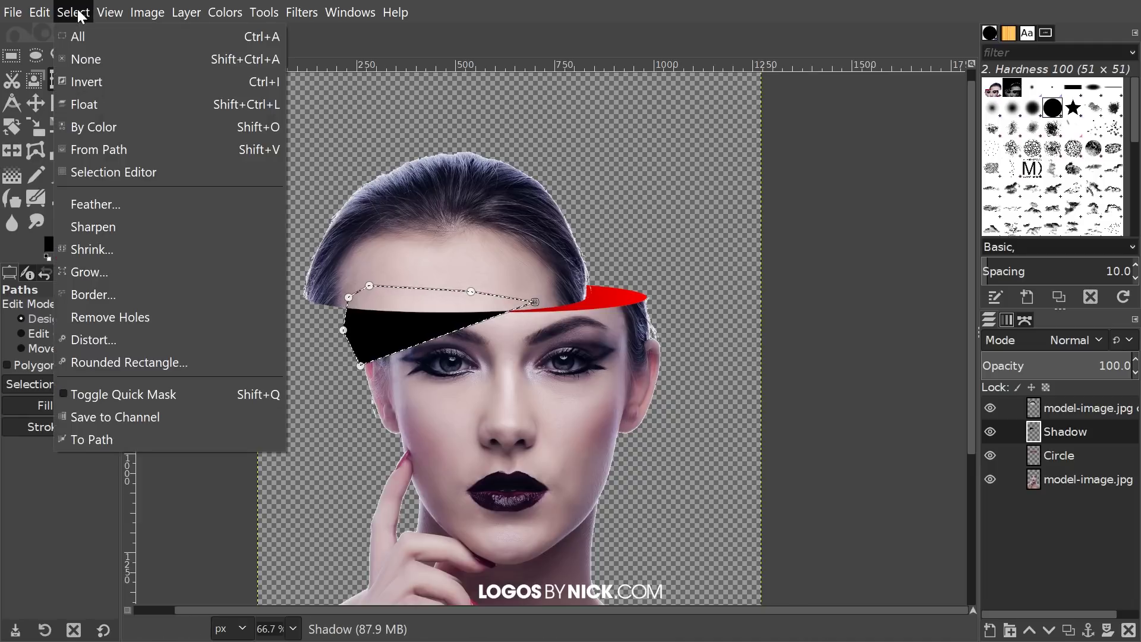
click(90, 60)
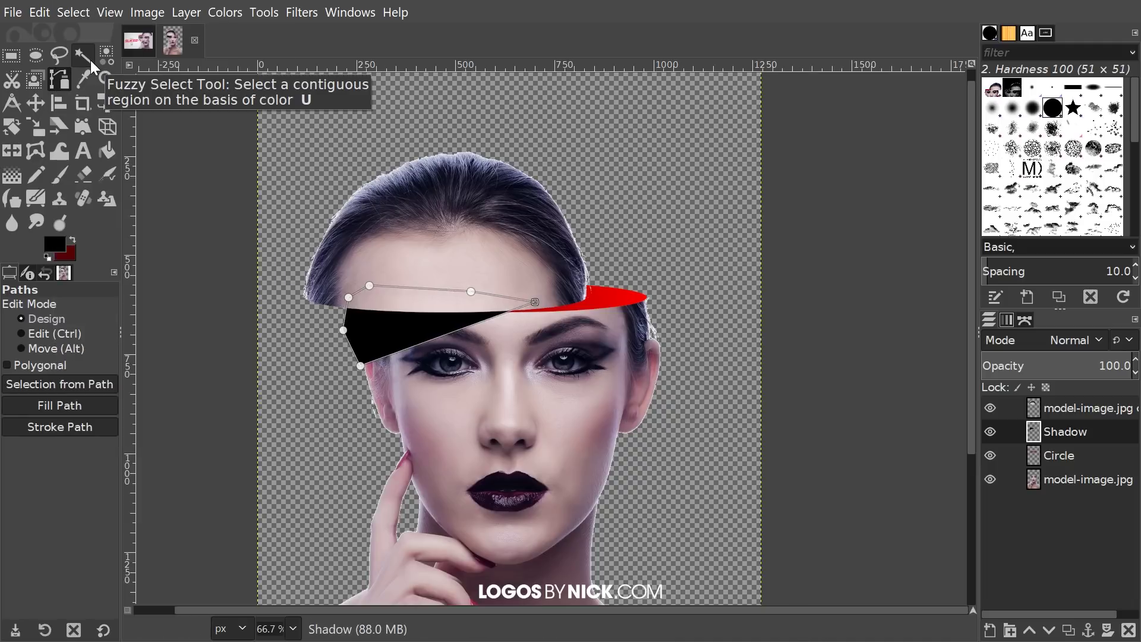
click(39, 98)
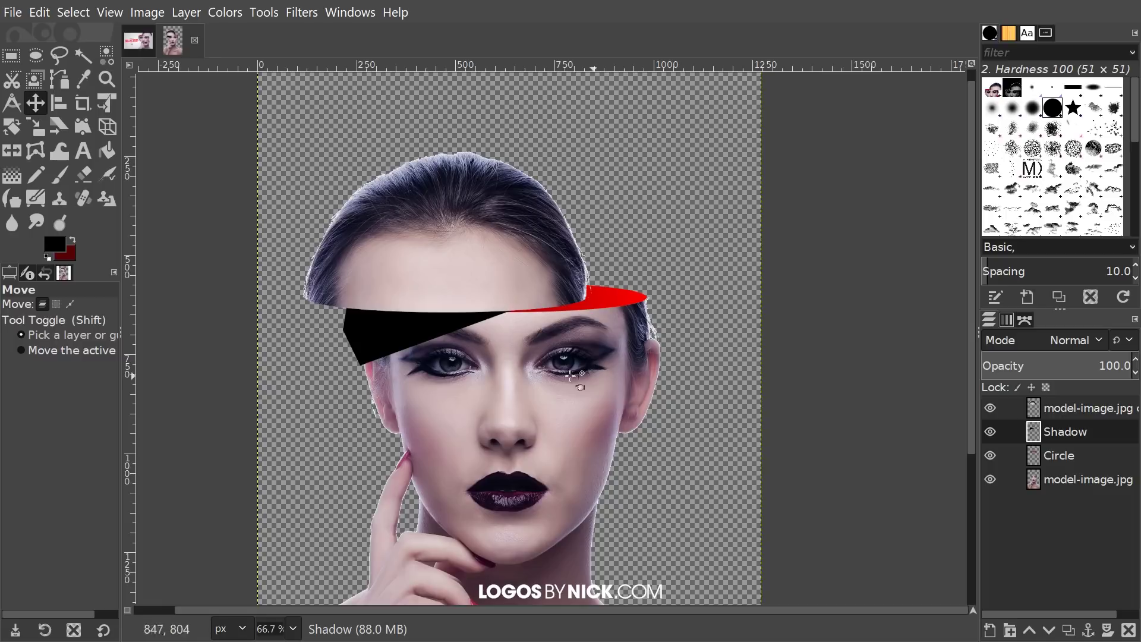
scroll(404, 279, right, 4)
scroll(416, 321, up, 2)
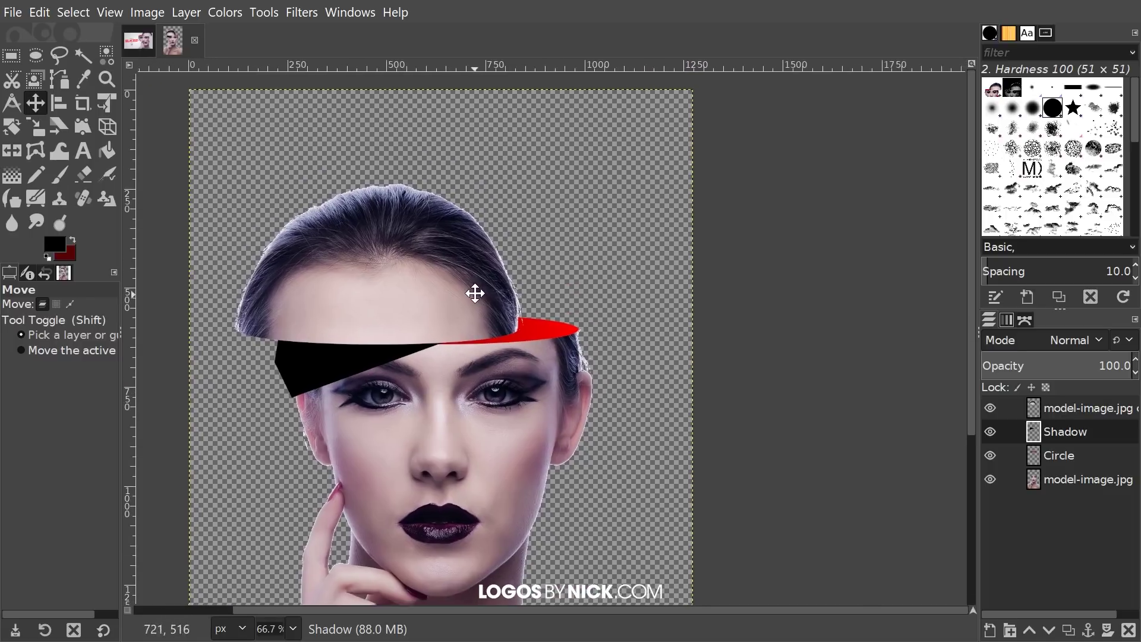
drag(473, 295, 506, 255)
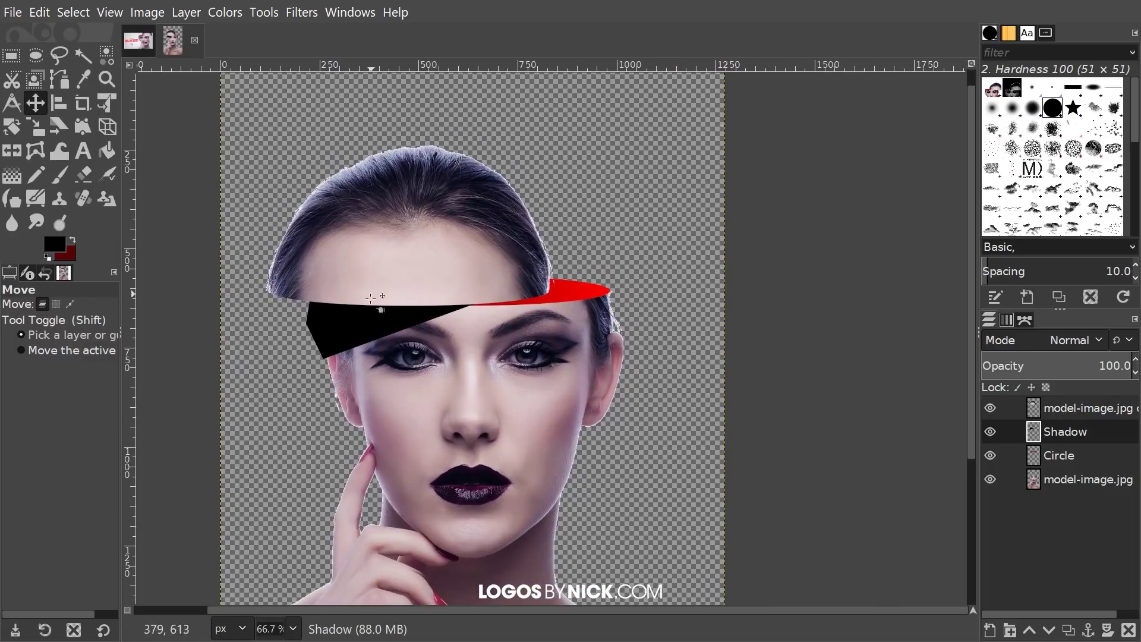
Apply a Gaussian blur of about 37.22 to the black wedge on the Shadow layer
click(300, 13)
mouse_move(363, 134)
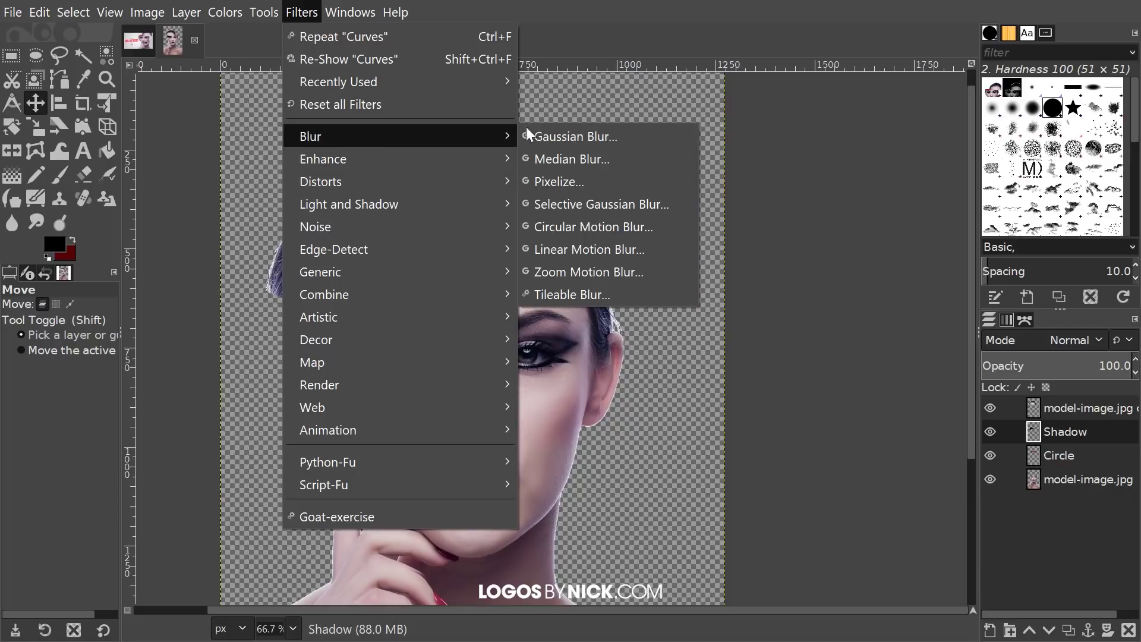
click(583, 135)
drag(490, 195, 545, 204)
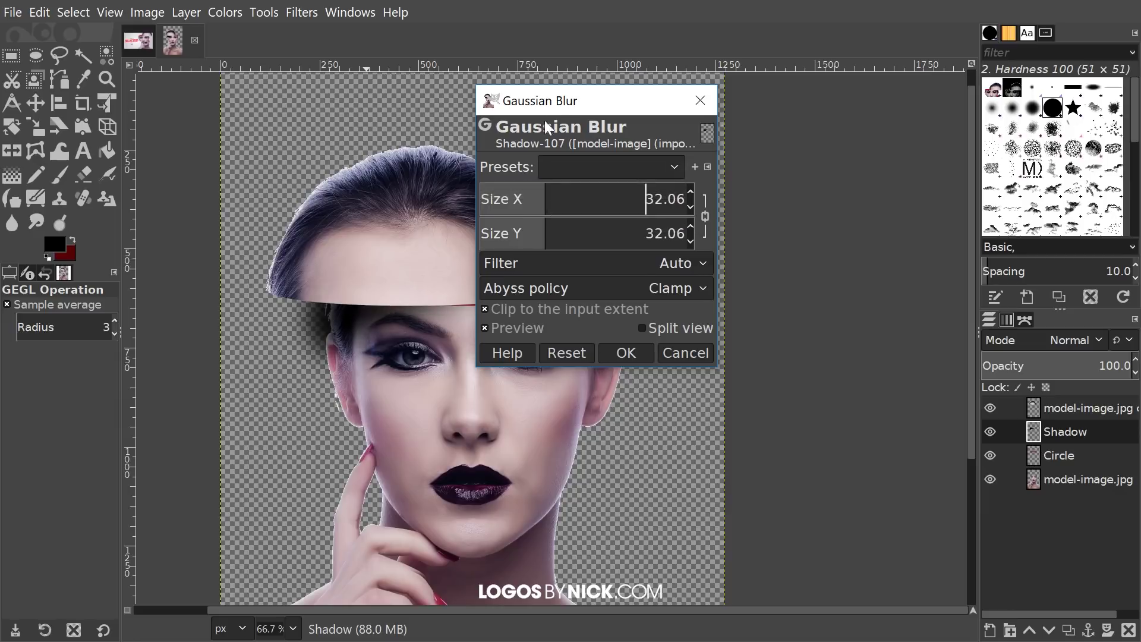
drag(569, 104, 687, 110)
mouse_move(662, 195)
mouse_down()
mouse_move(719, 205)
mouse_move(673, 208)
mouse_up()
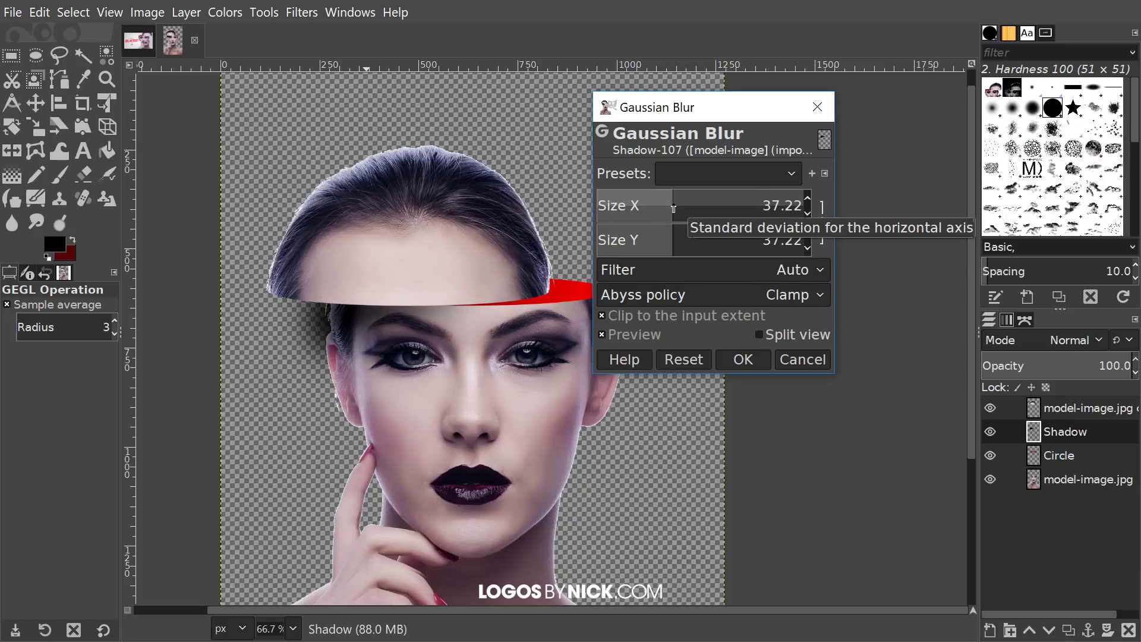
click(752, 358)
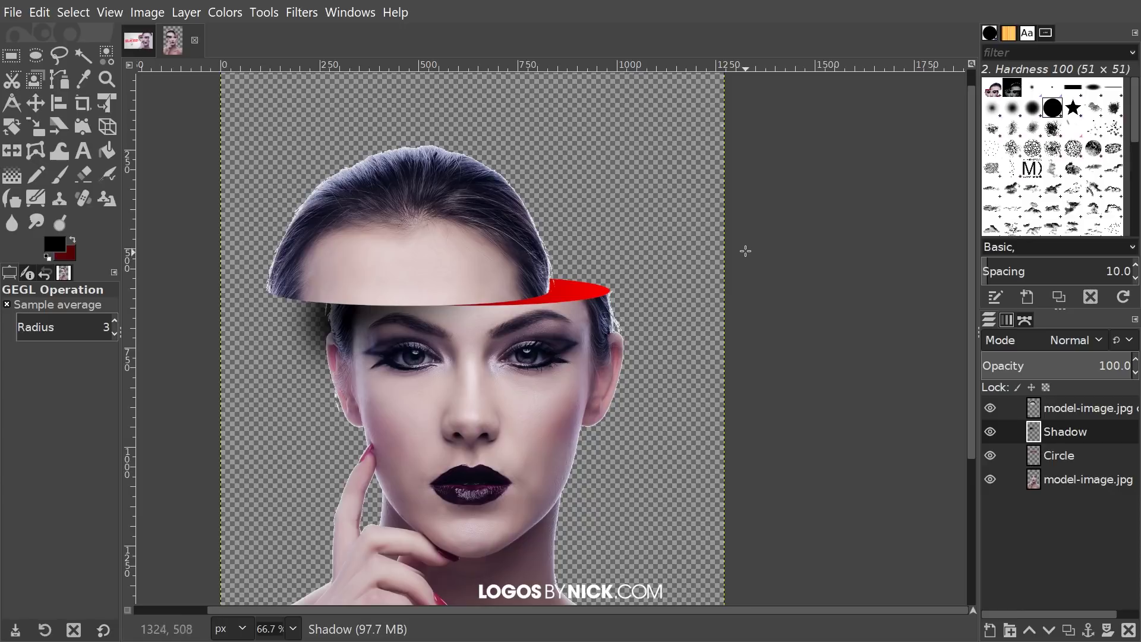
Load the bottom portrait layer's outline as a selection, then make the Shadow layer active
click(1064, 478)
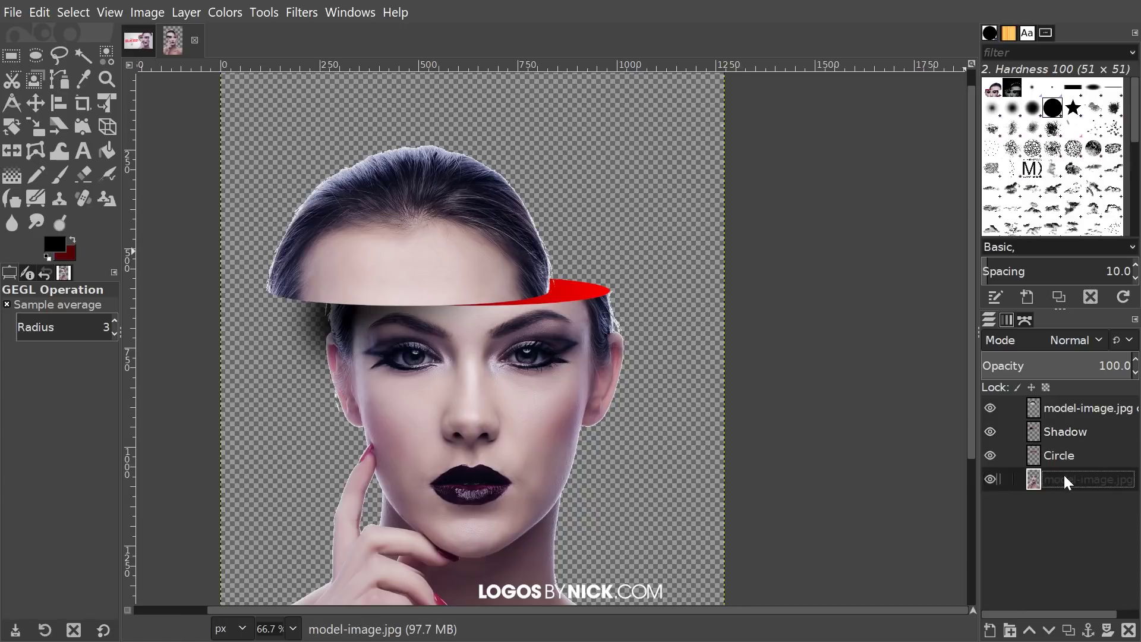
right_click(1106, 477)
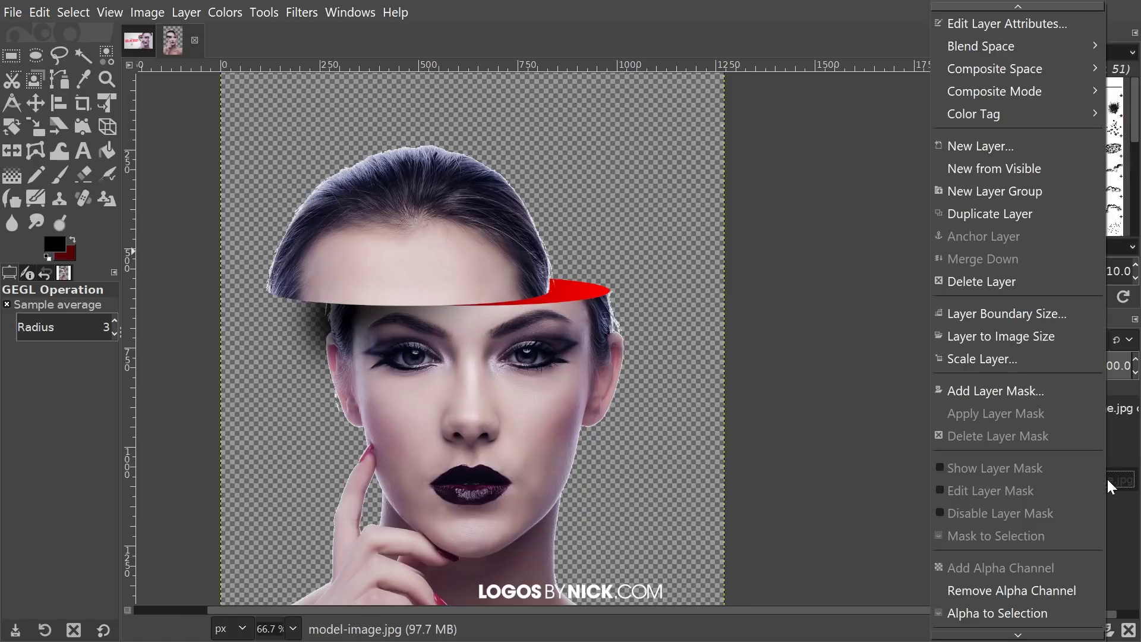
click(969, 613)
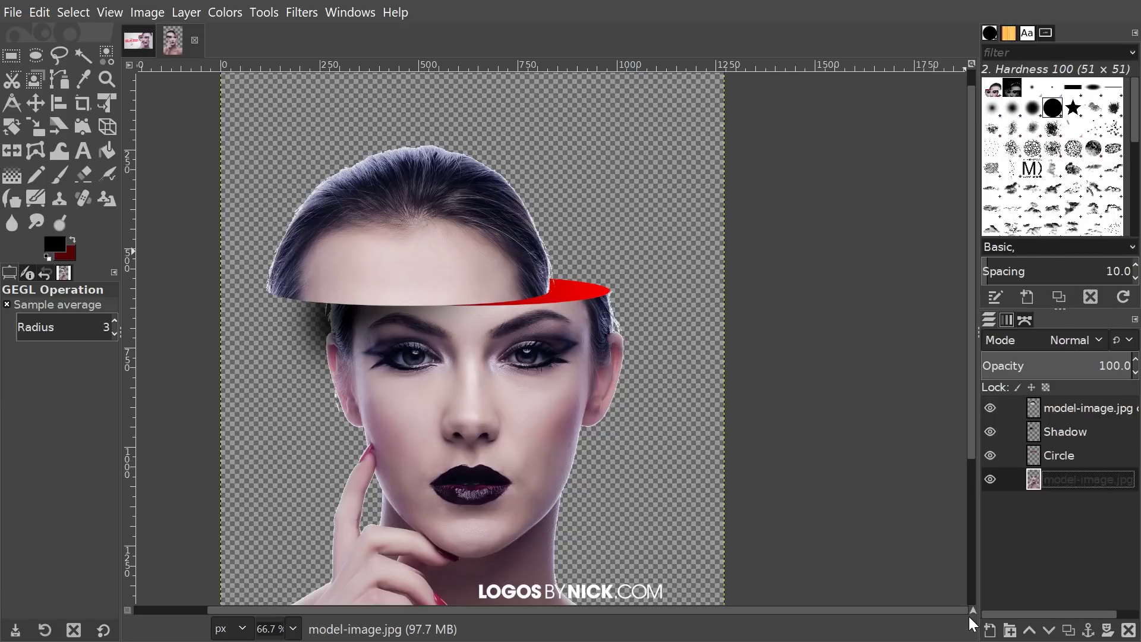
click(1067, 432)
Invert the selection to clear the shadow outside the portrait, then deselect
click(73, 13)
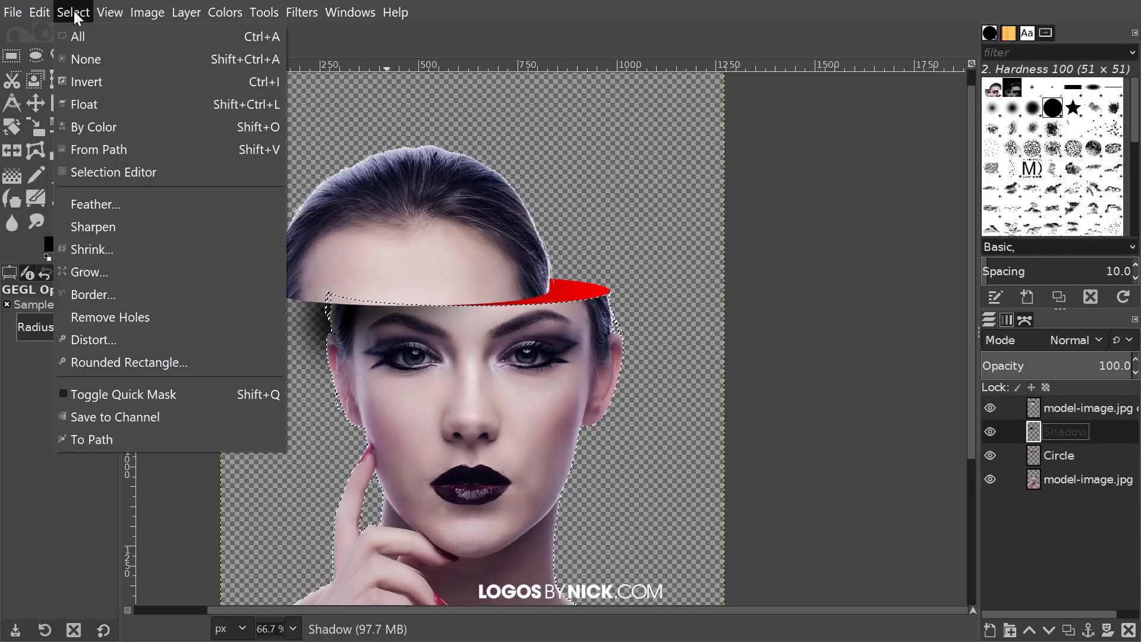
click(93, 76)
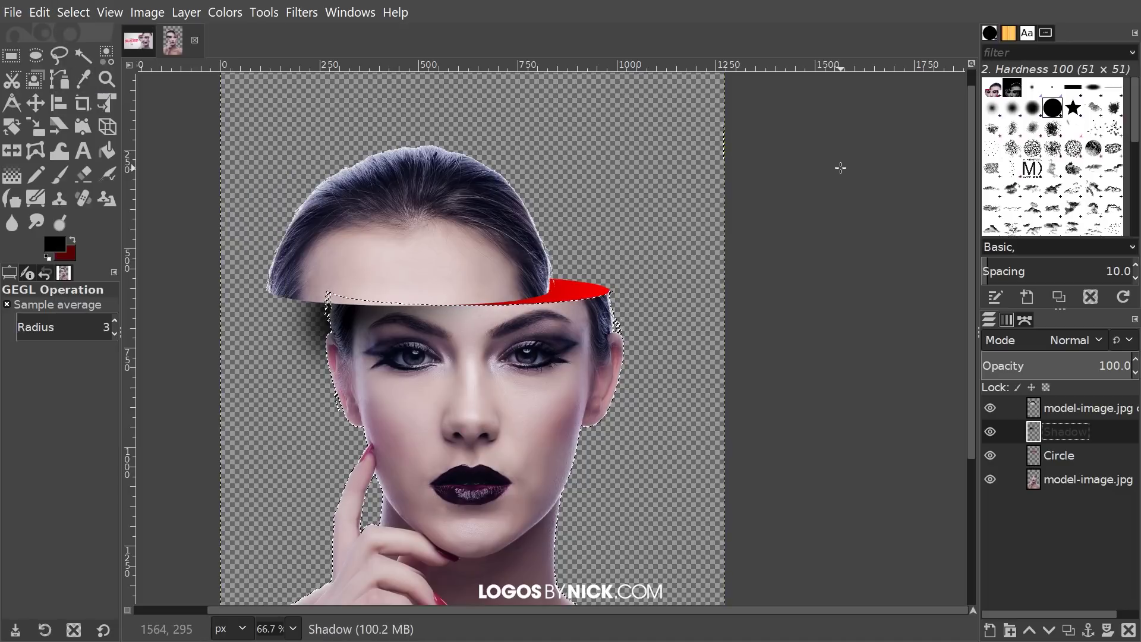
click(71, 12)
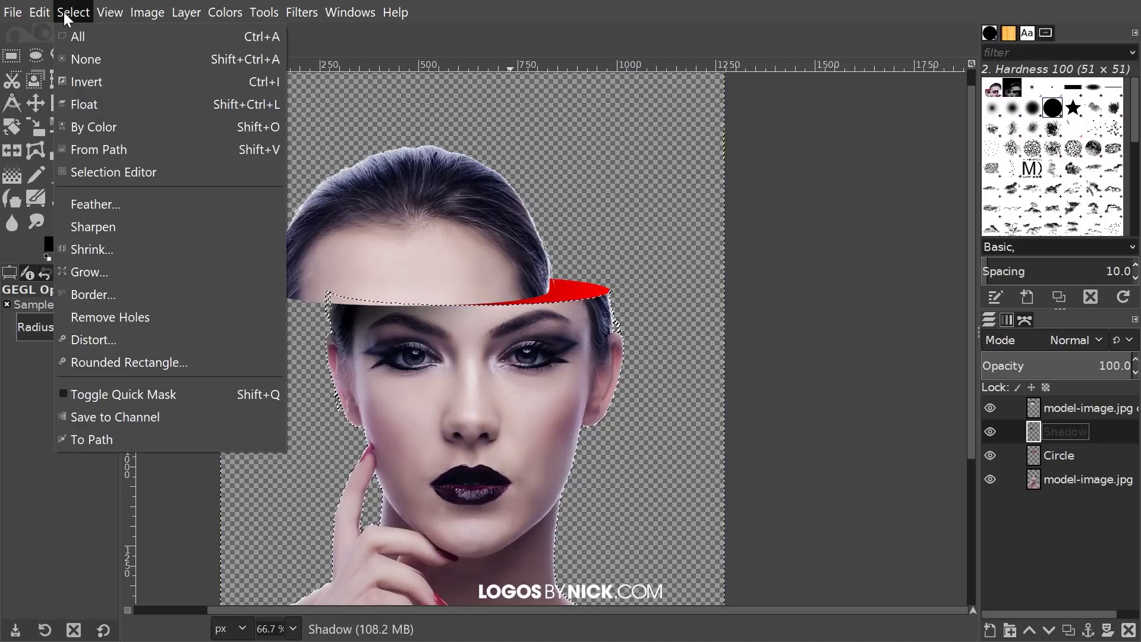
click(86, 57)
drag(1046, 271, 970, 281)
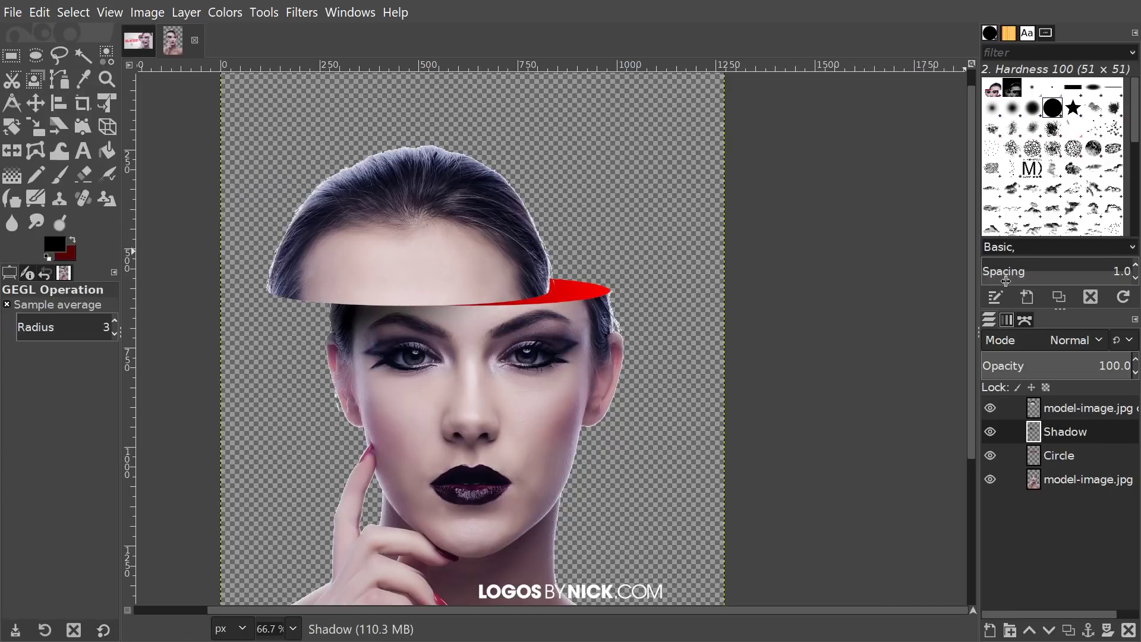
key(space)
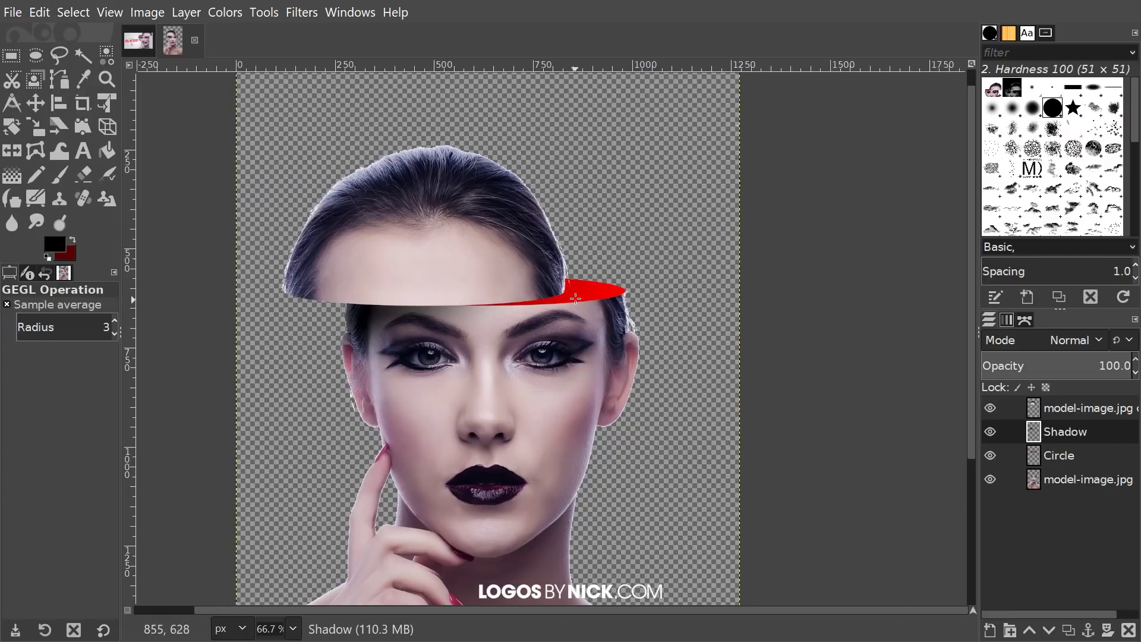
scroll(676, 327, down, 1)
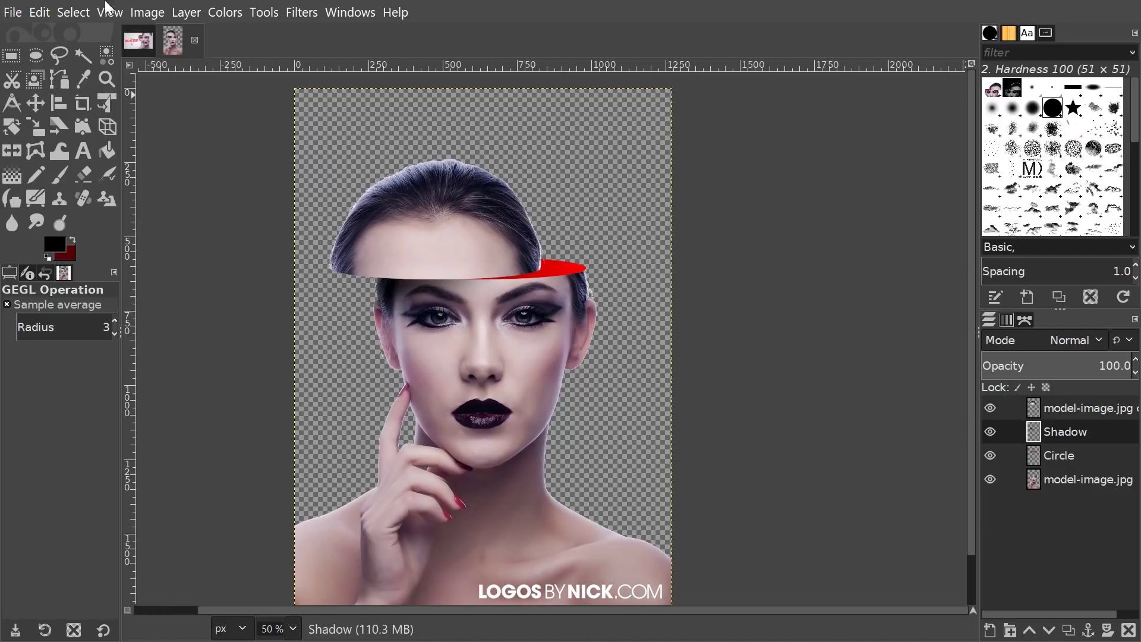
After checking the reference composition, merge the Shadow layer down into the Circle layer
click(141, 35)
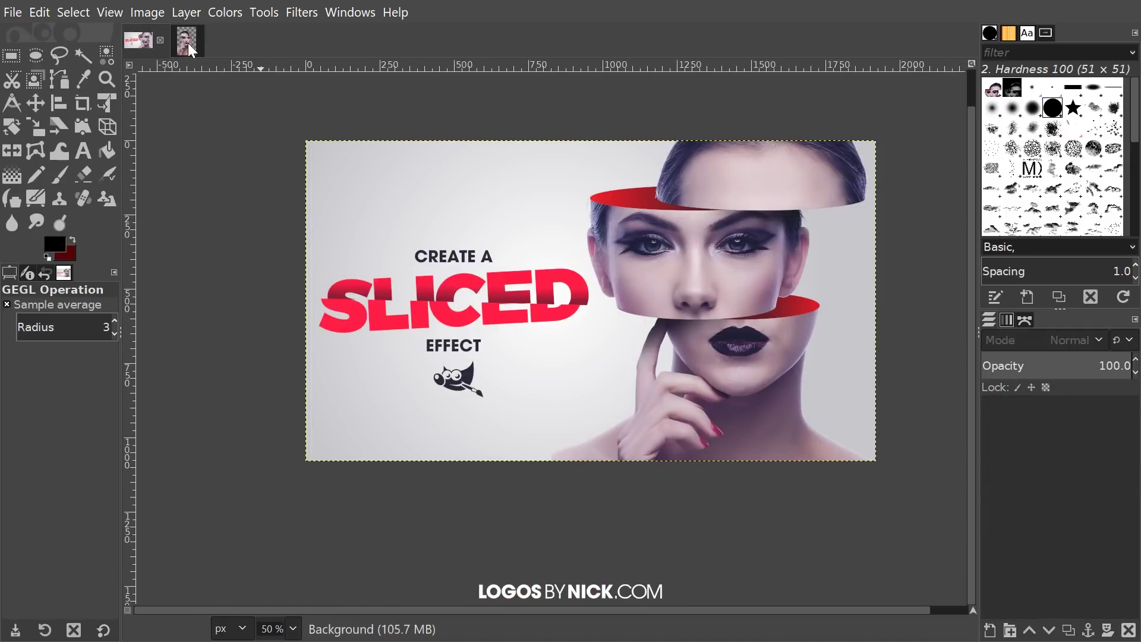
click(187, 43)
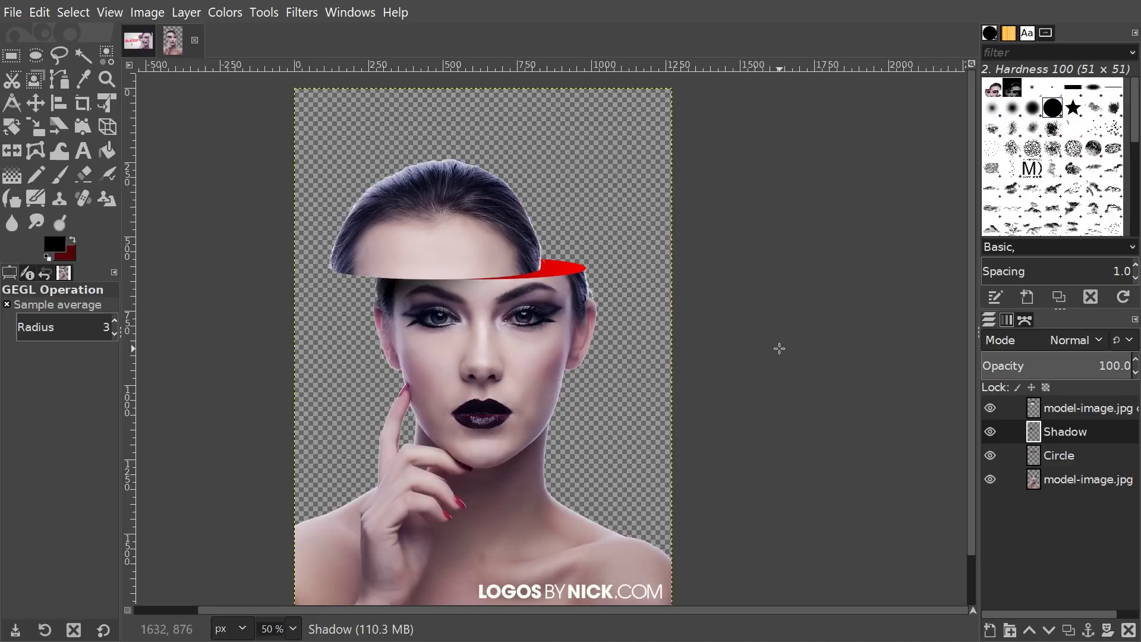
right_click(1053, 430)
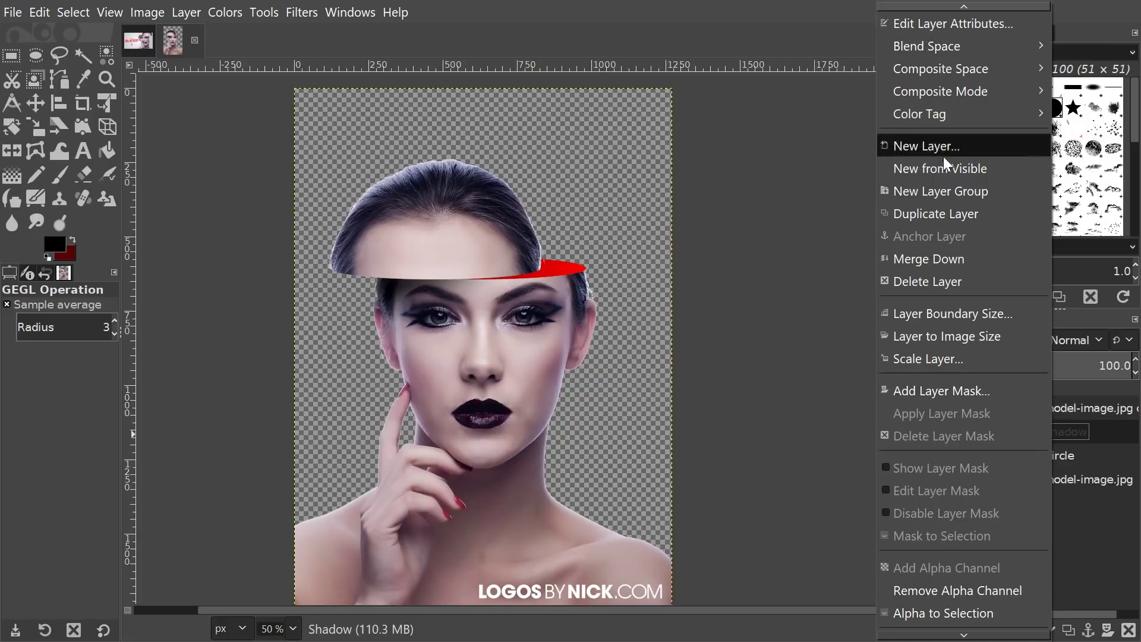
click(947, 257)
Merge the Circle layer into the portrait layer and toggle layer visibility to verify
right_click(1085, 452)
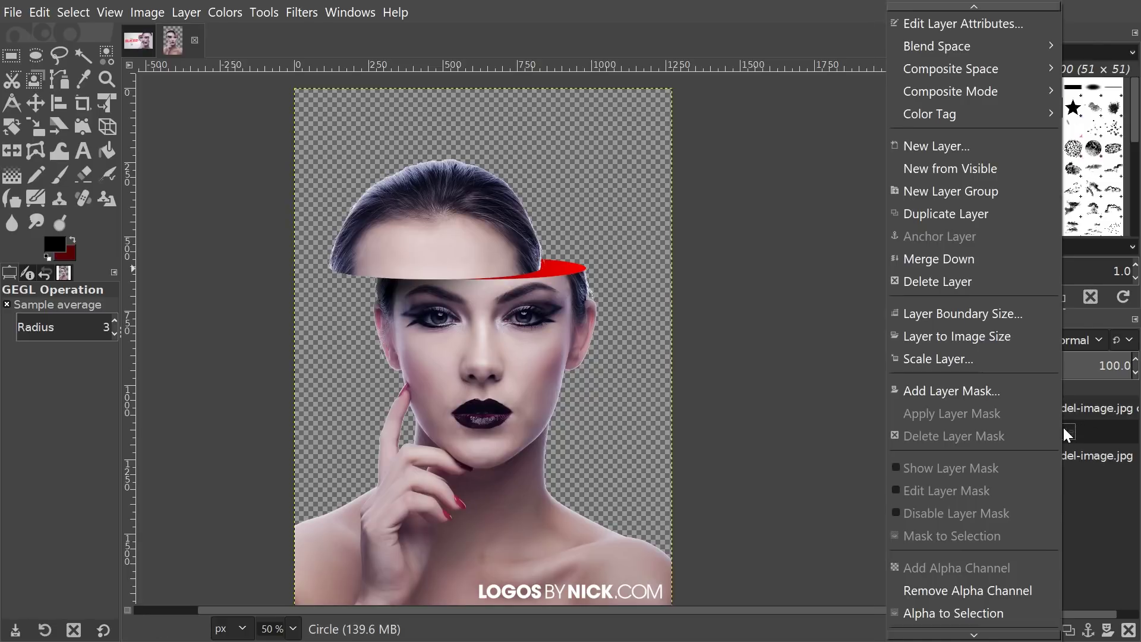
click(974, 259)
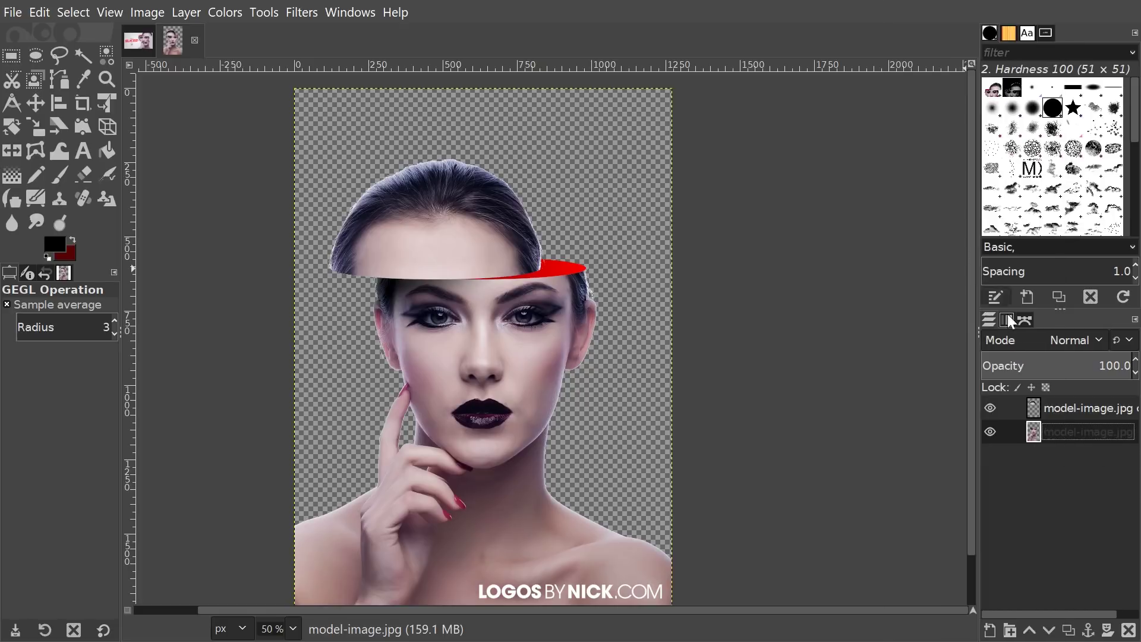
click(991, 429)
click(991, 430)
click(990, 407)
click(990, 409)
click(992, 430)
click(992, 432)
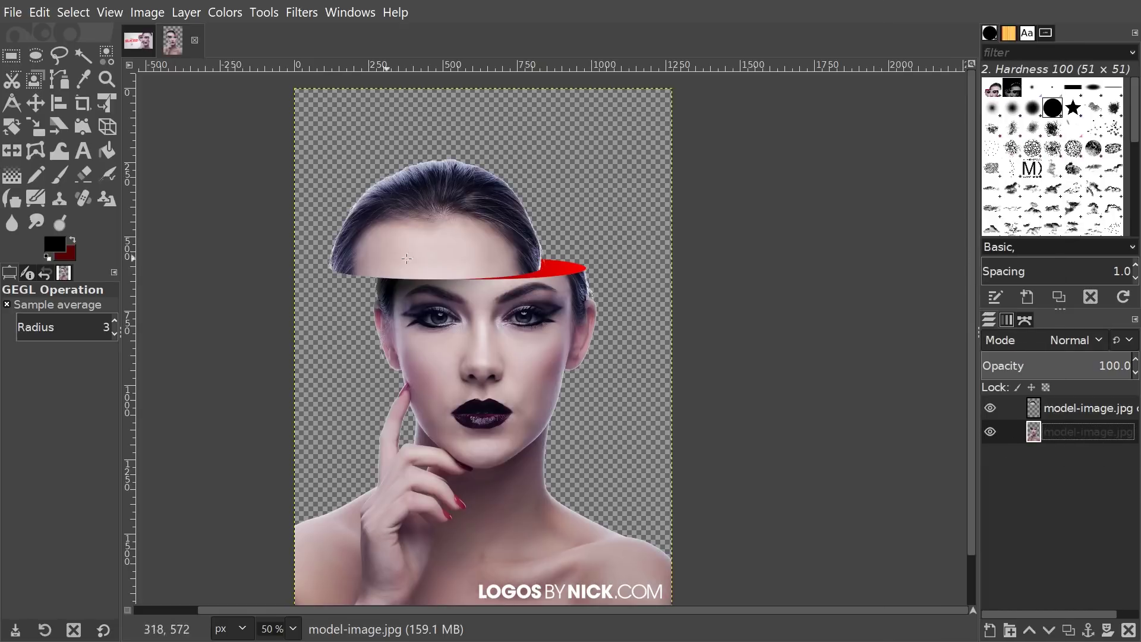